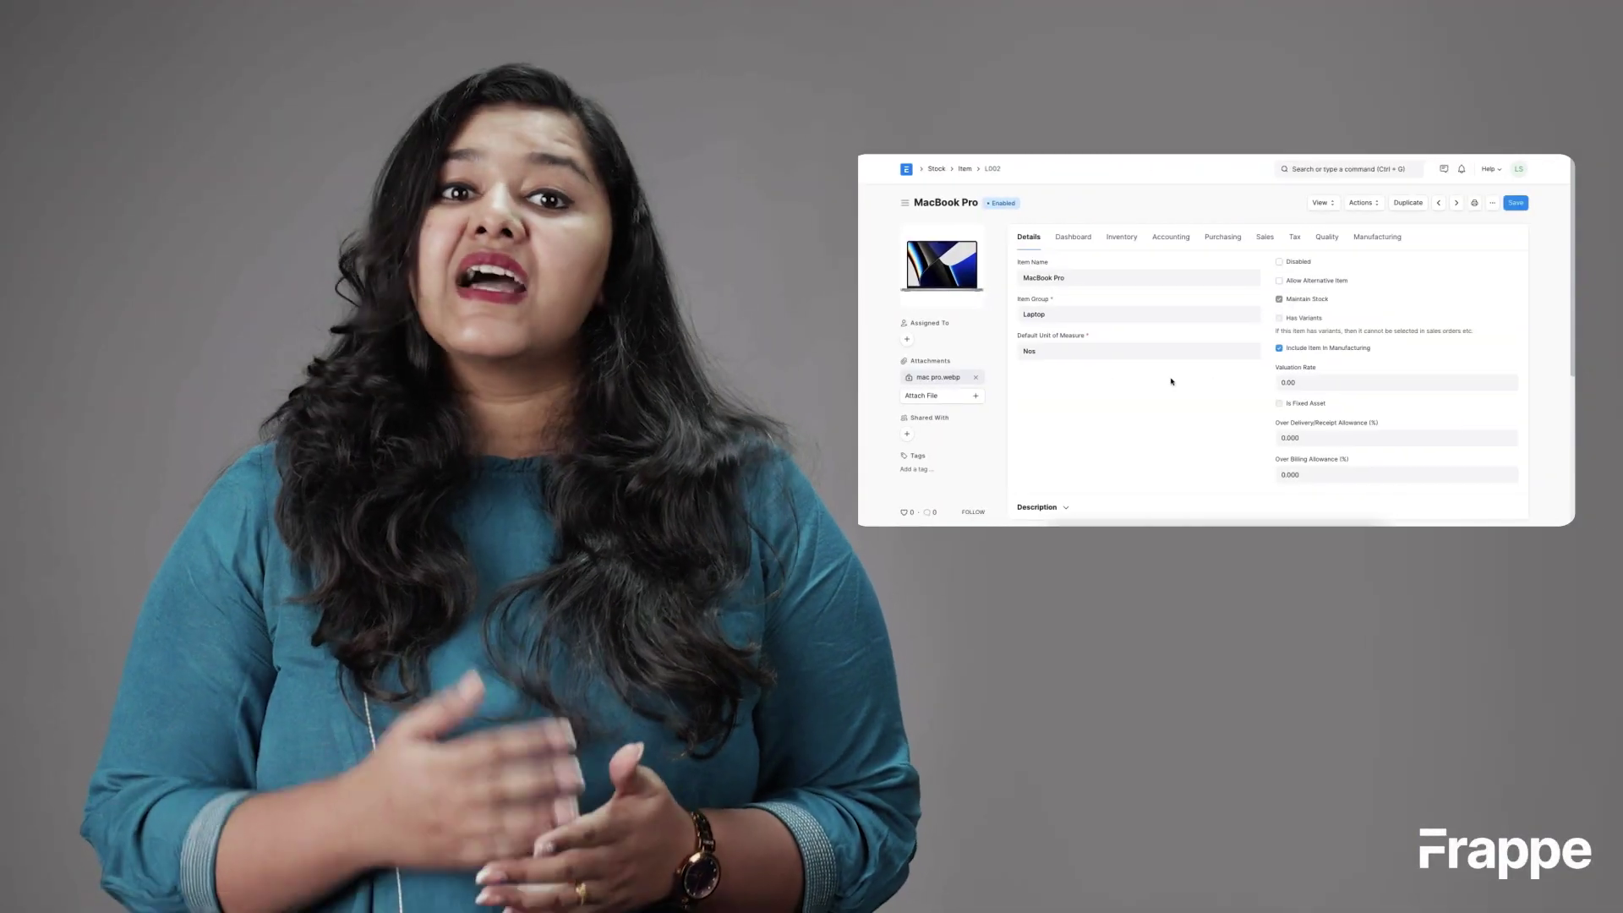
Preview the item's Purchasing tab and Supplier Details before moving to the Selling workspace.
left_click(1222, 240)
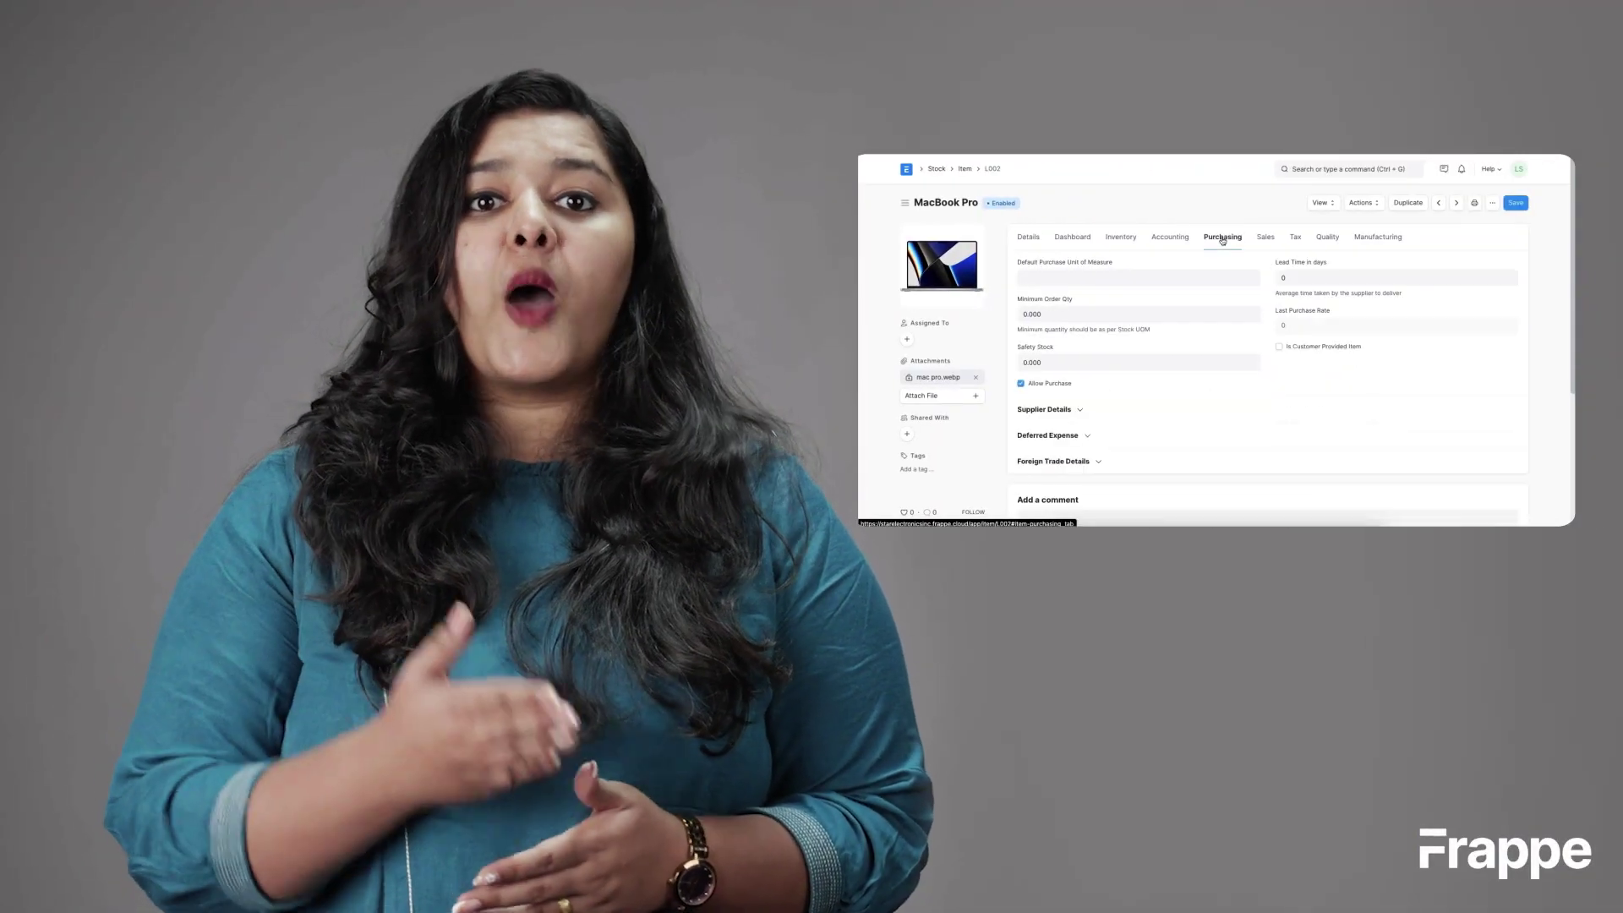
left_click(1082, 412)
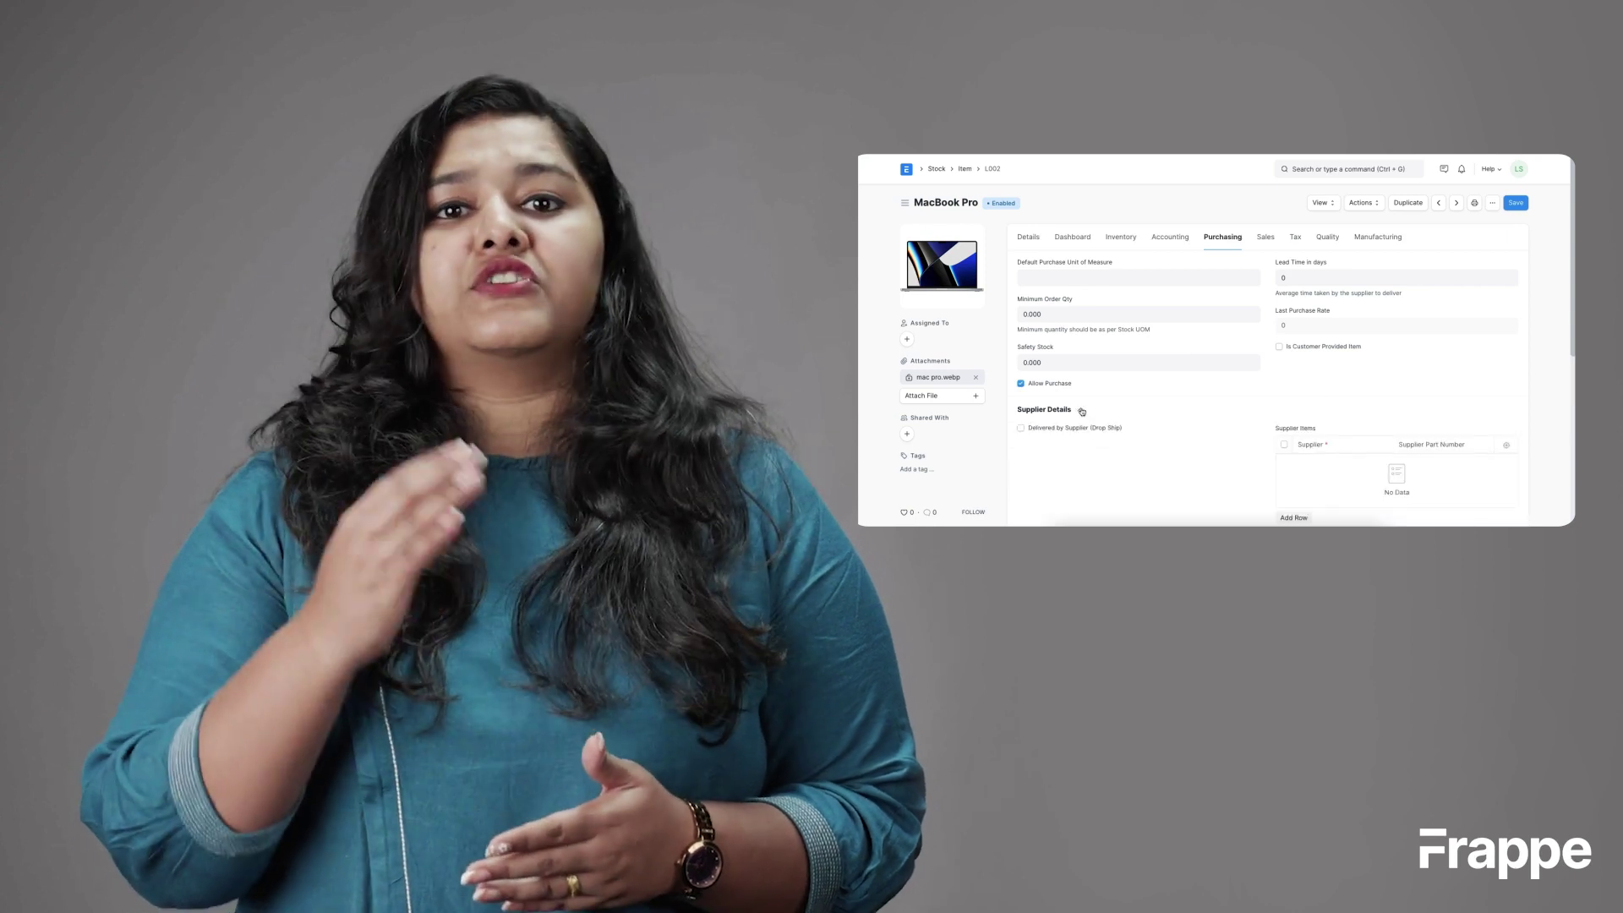
scroll(1175, 410, "down", 3)
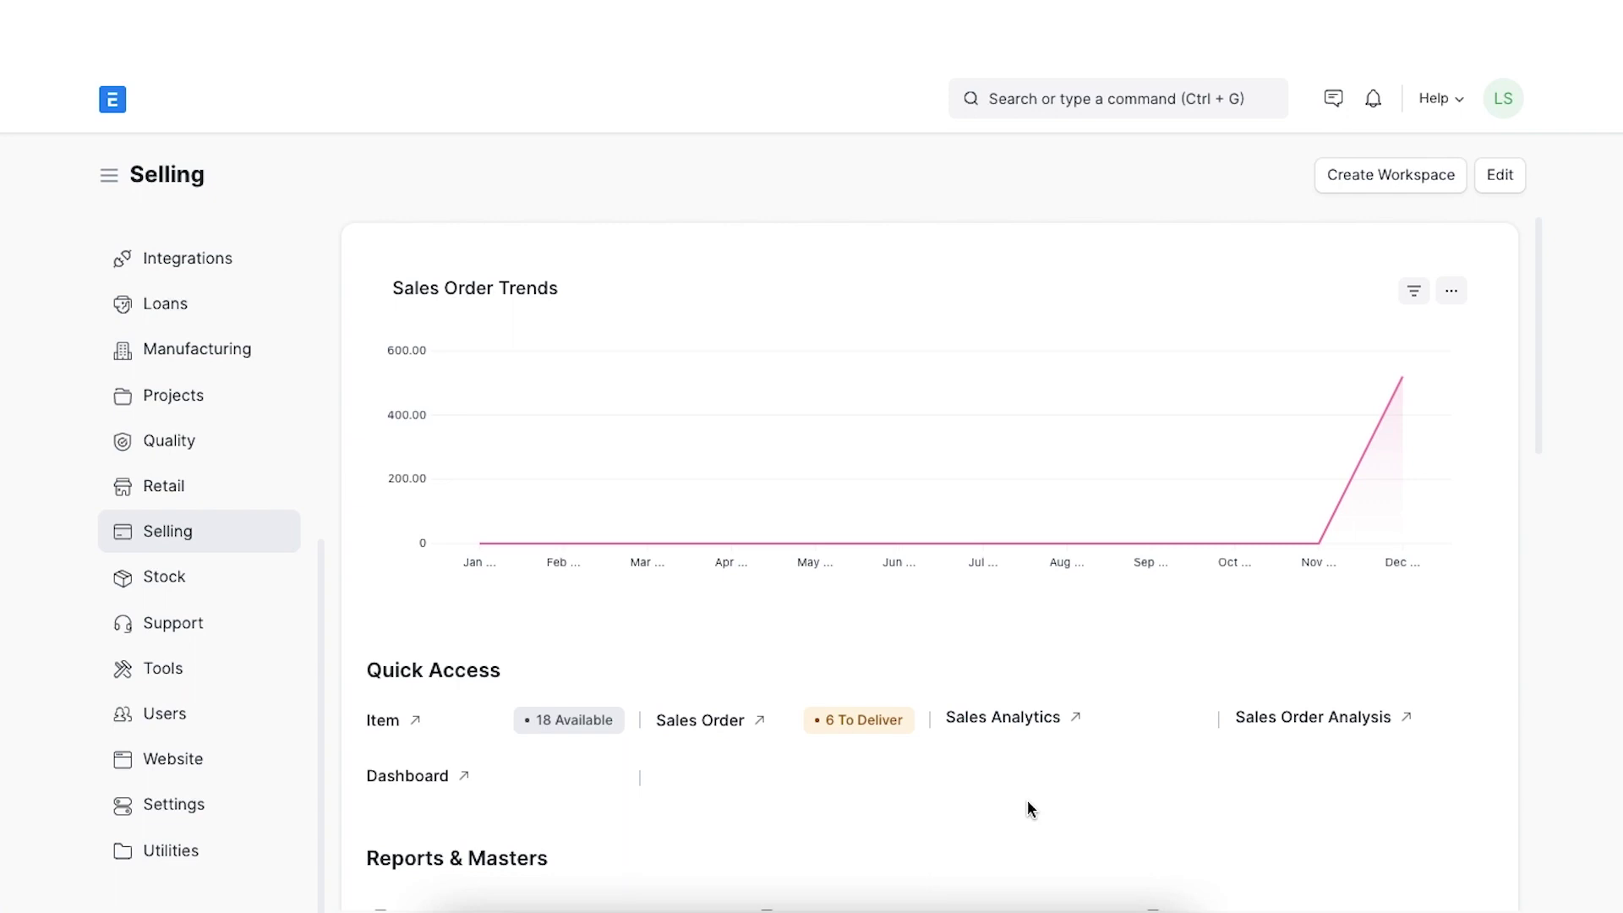
Open the Item list under Items and Pricing and select the MacBook Pro (L002) record.
scroll(1027, 801, "down", 3)
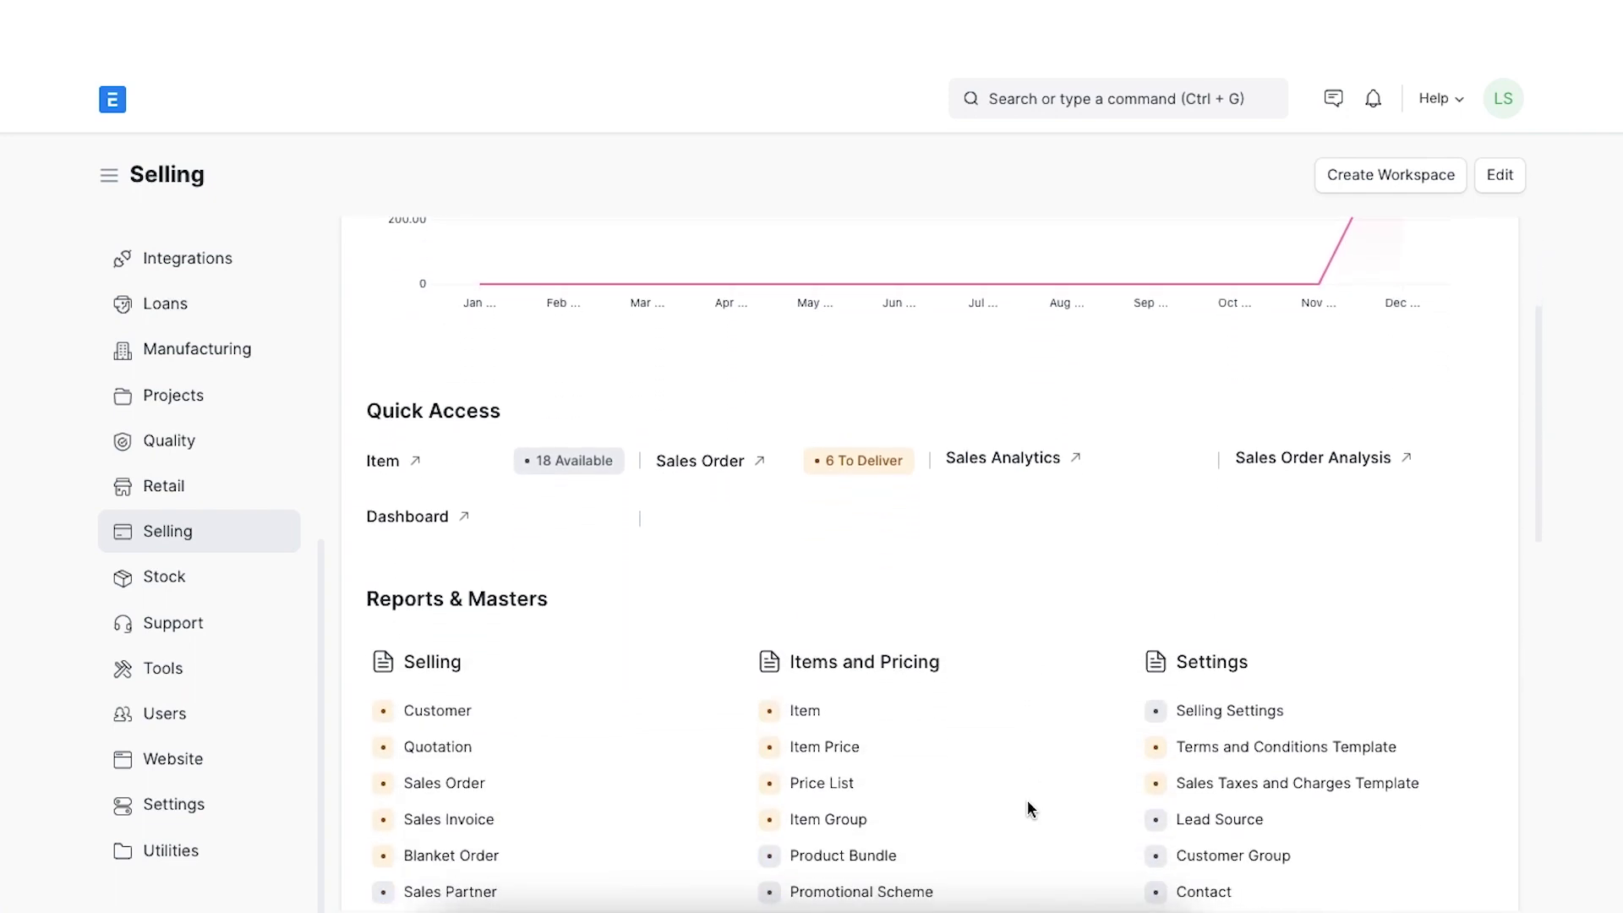
left_click(814, 719)
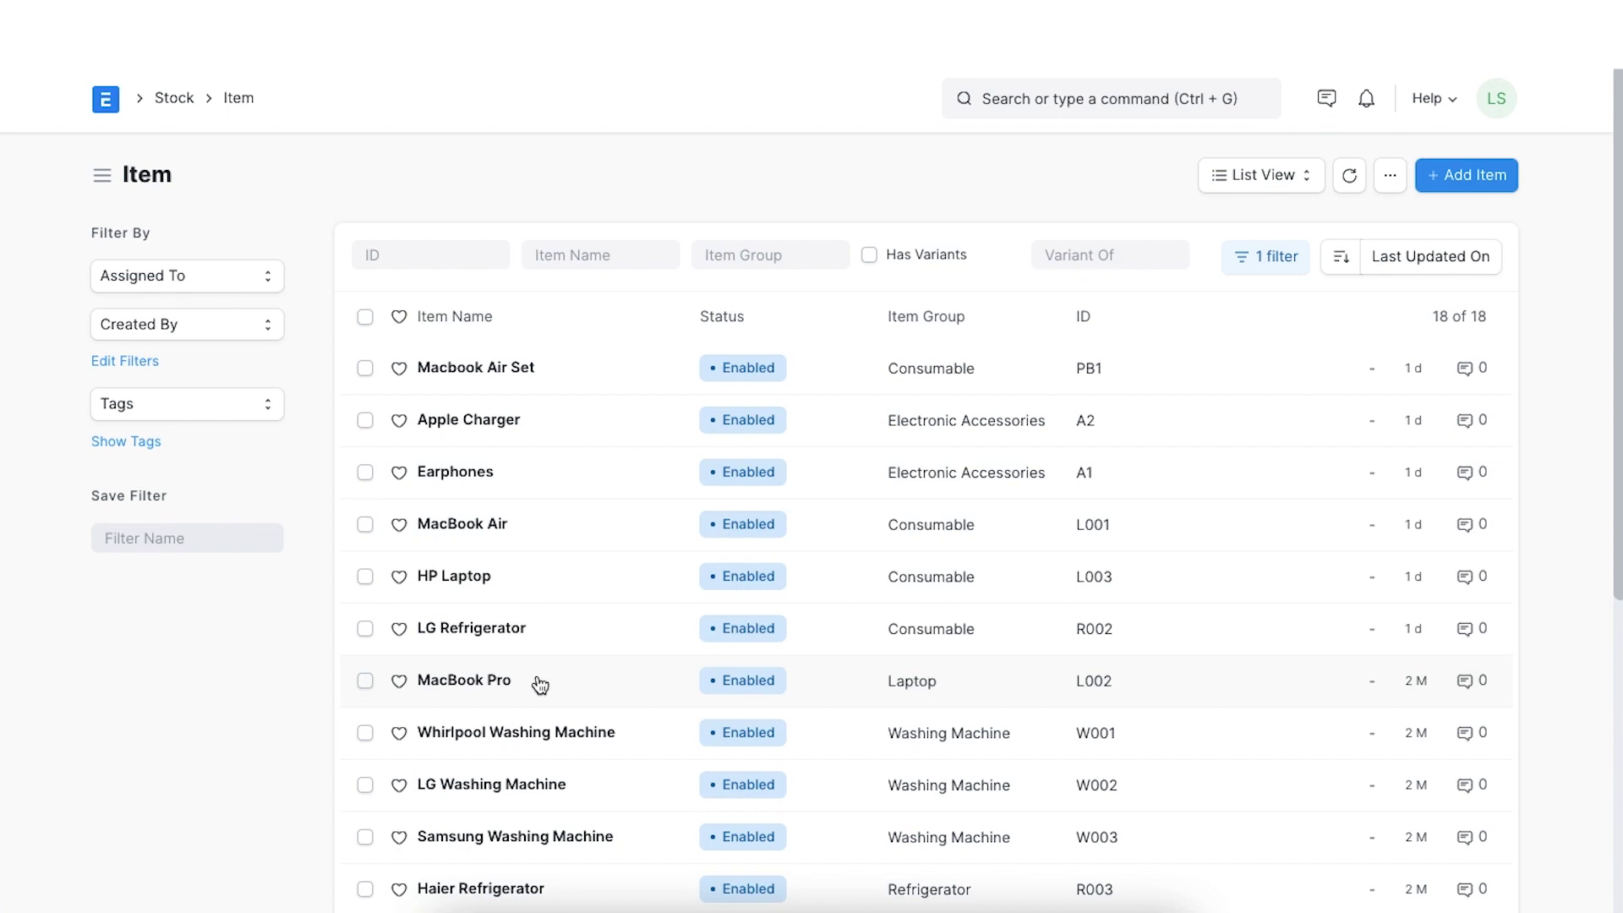
scroll(540, 685, "down", 4)
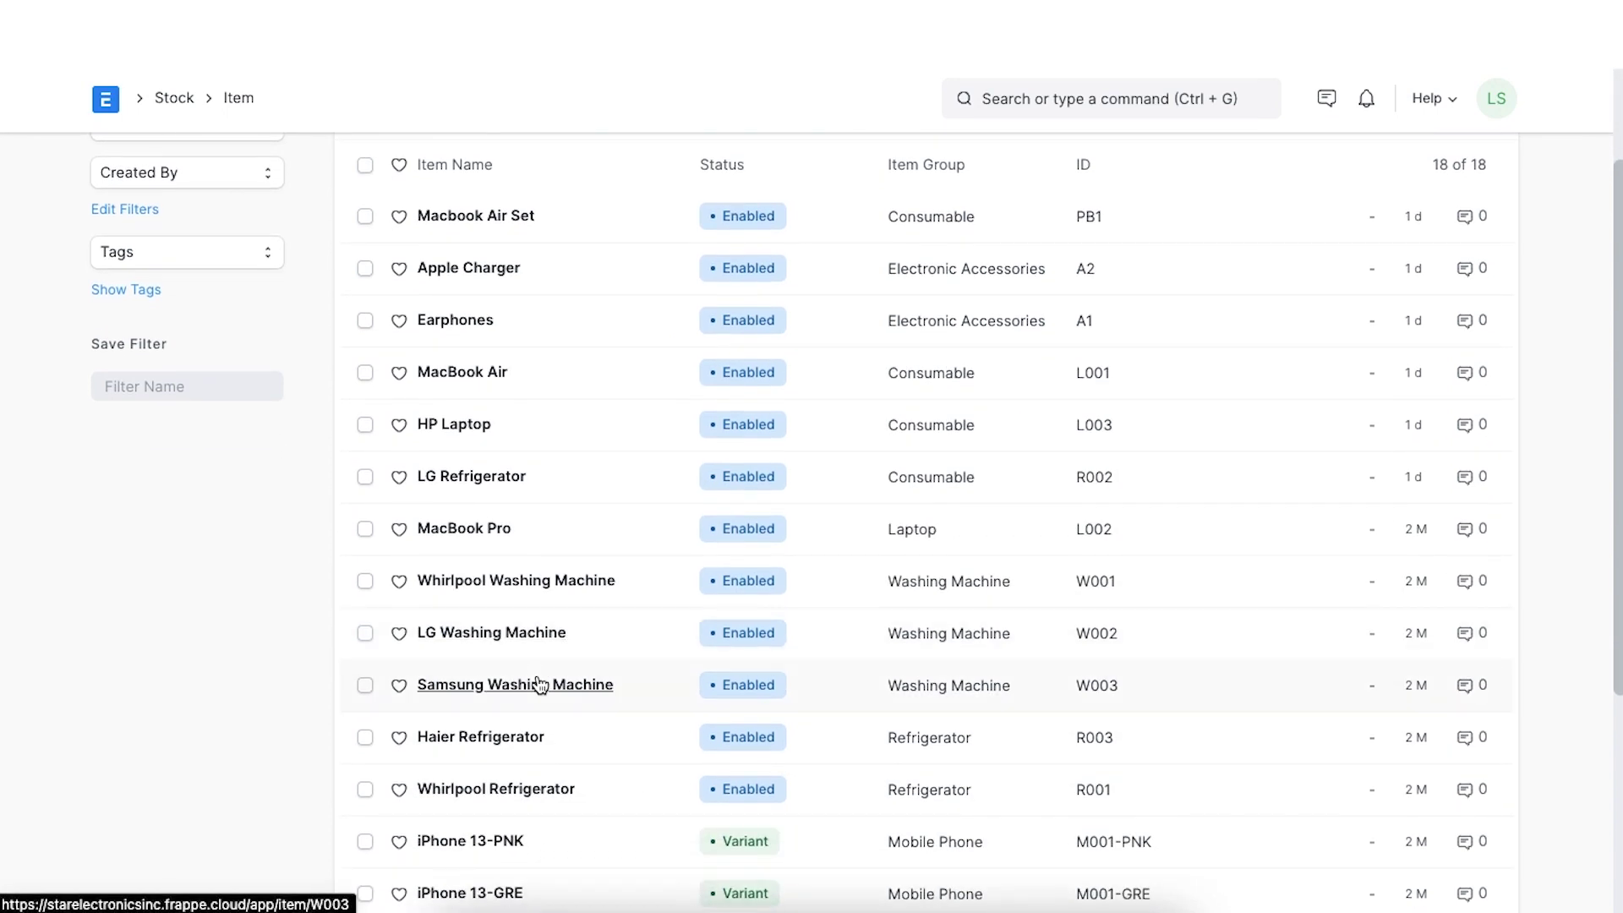
scroll(540, 685, "up", 3)
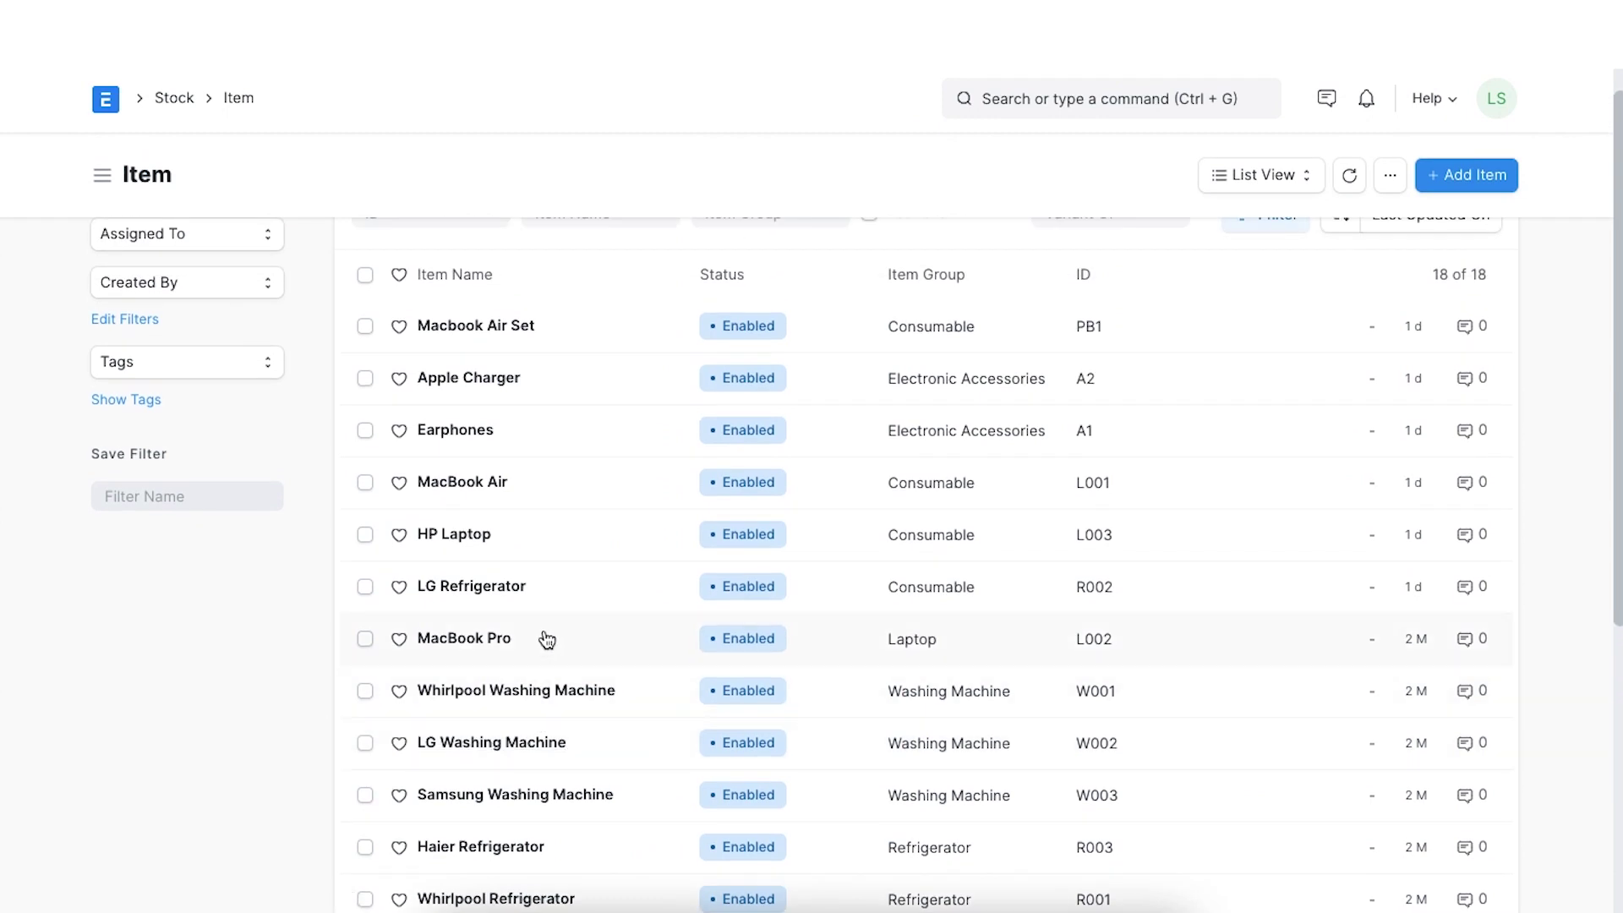
left_click(546, 649)
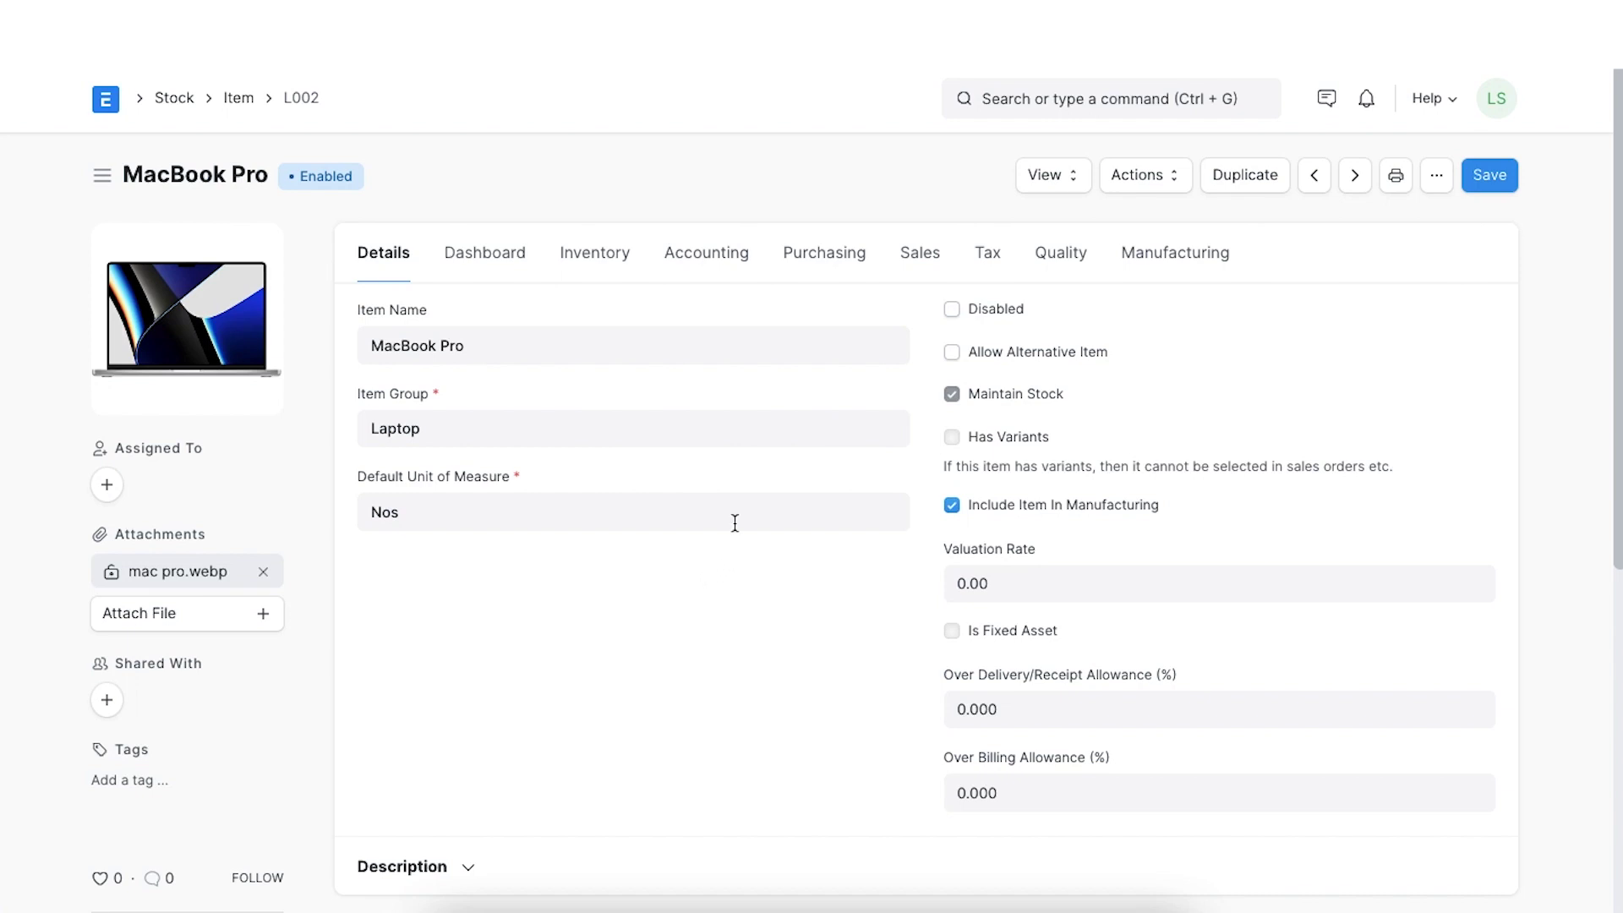
Tick 'Delivered by Supplier (Drop Ship)' in the MacBook Pro's Purchasing Supplier Details.
left_click(825, 256)
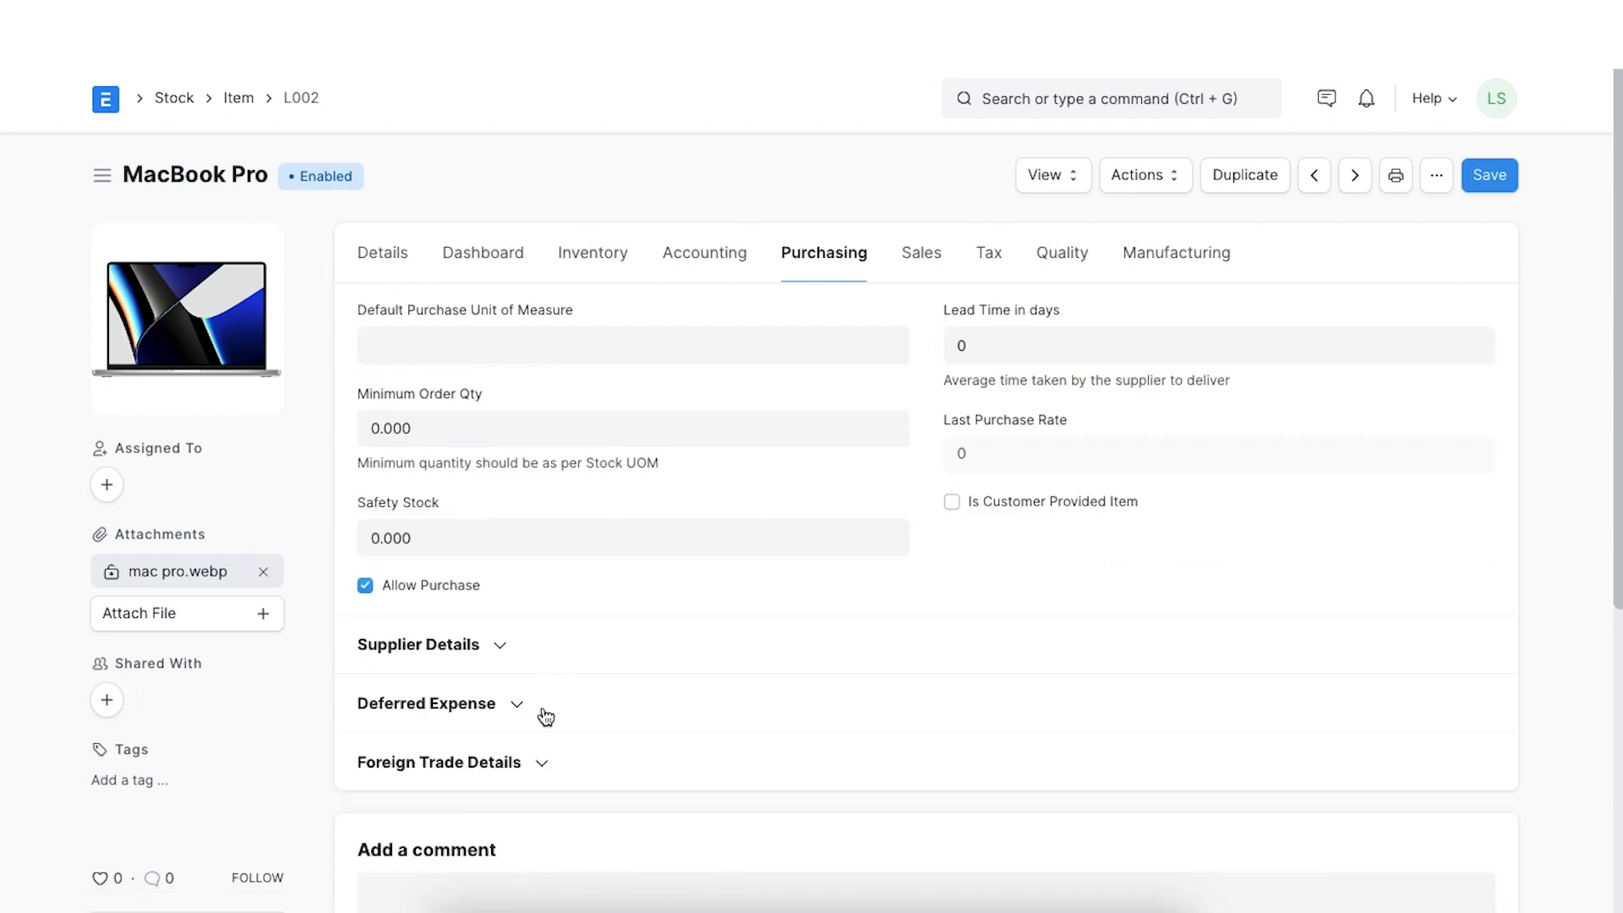
left_click(503, 647)
scroll(726, 647, "down", 3)
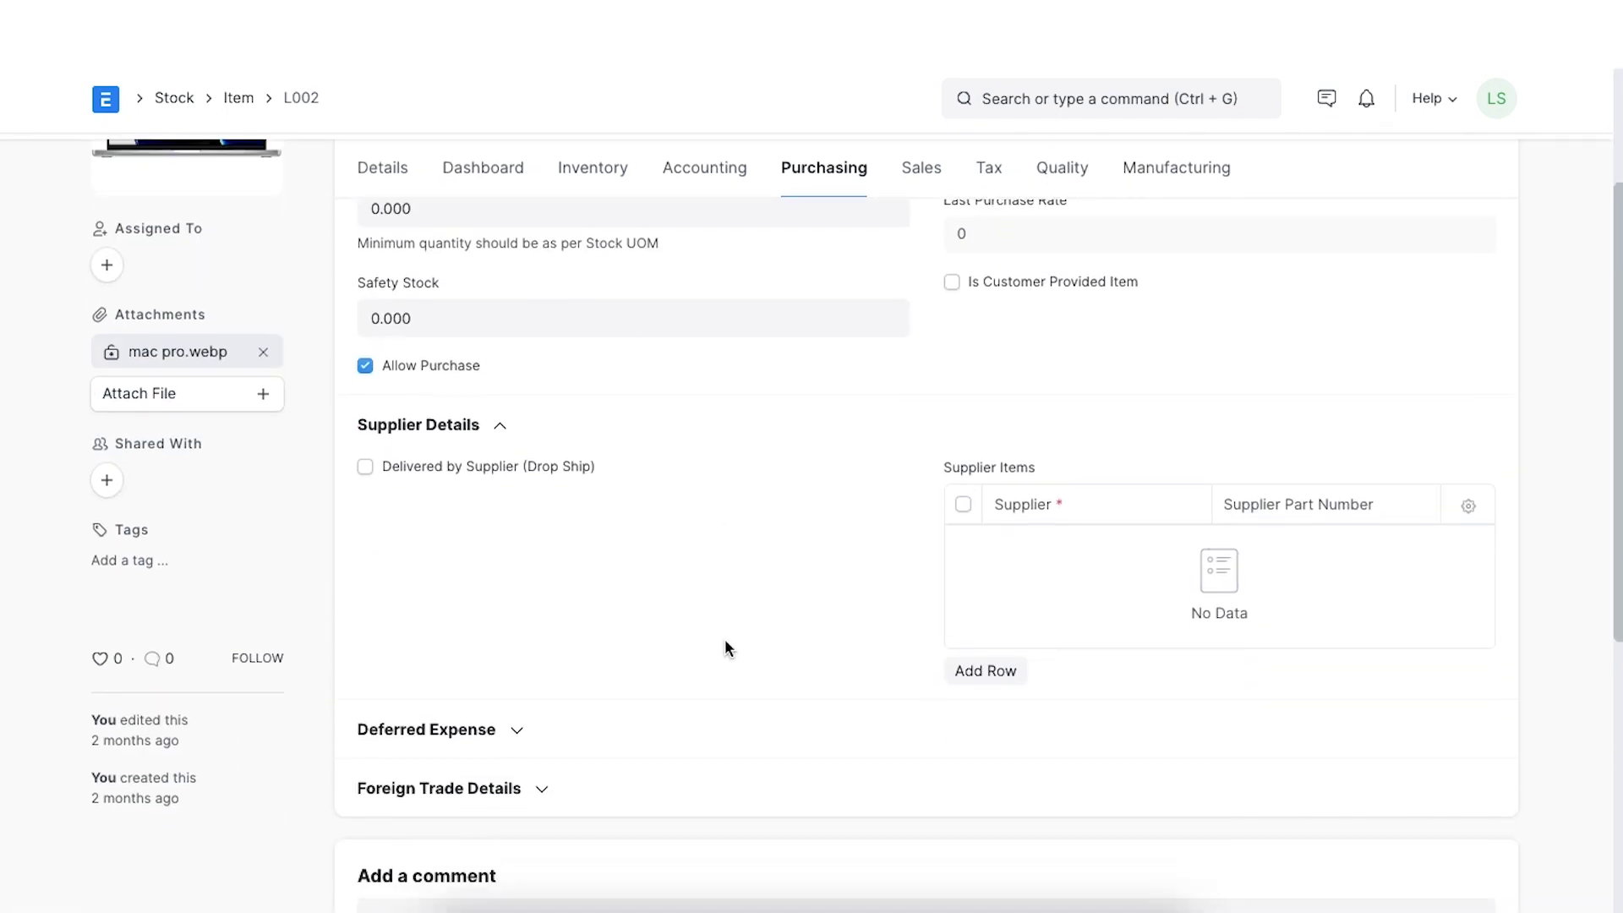
left_click(361, 411)
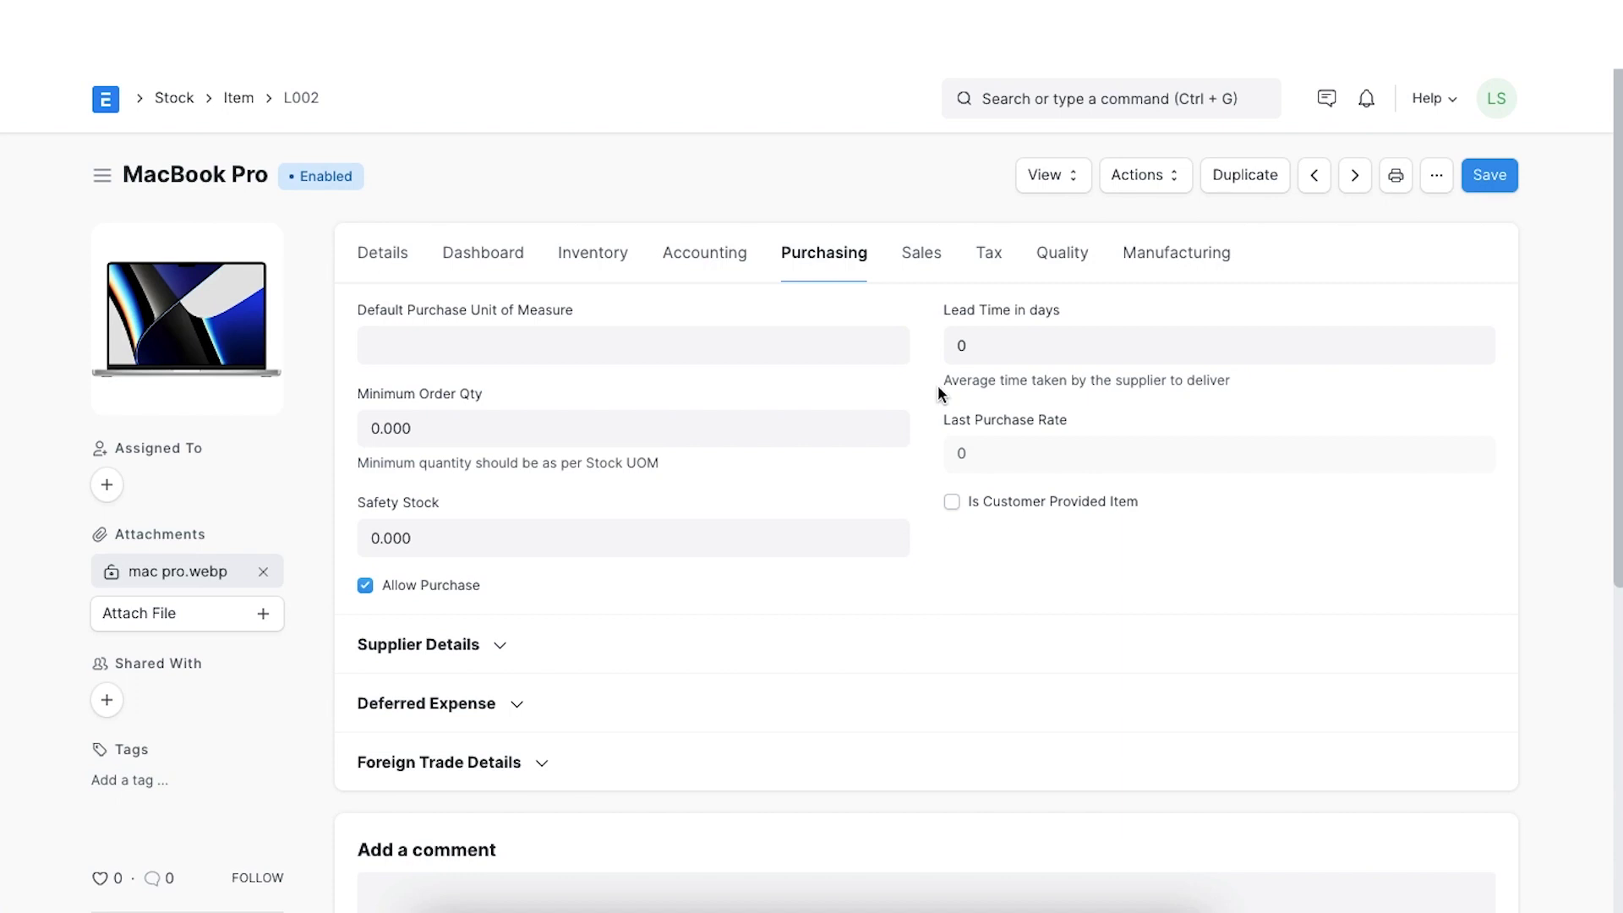
Start a new Sales Order for customer Anchor Inc.
left_click(988, 99)
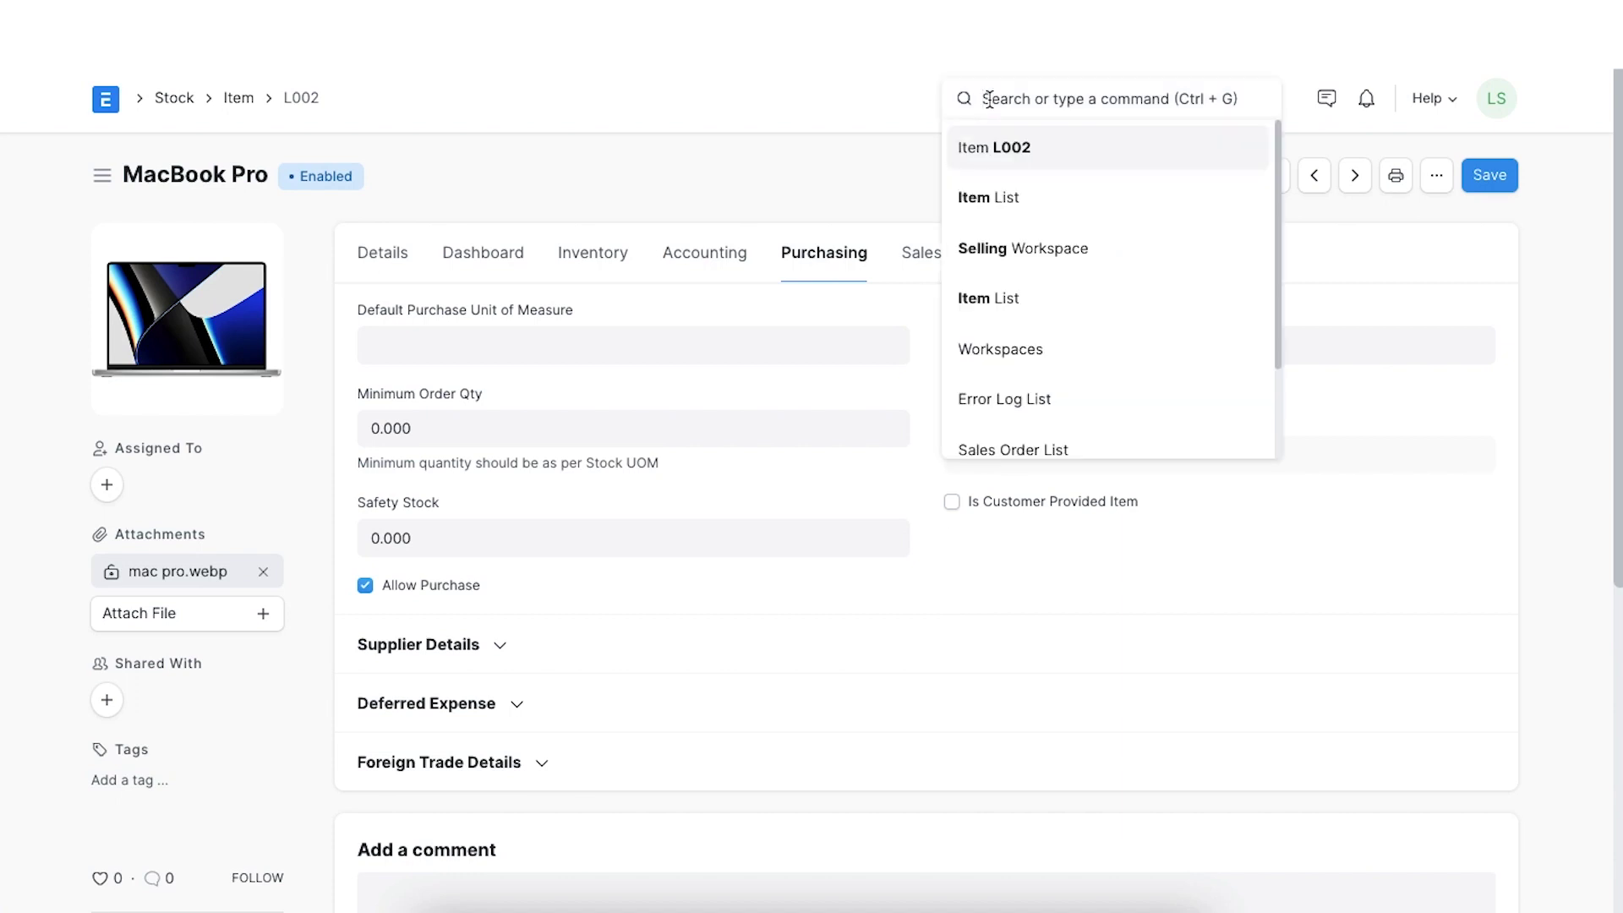
type("new sales ")
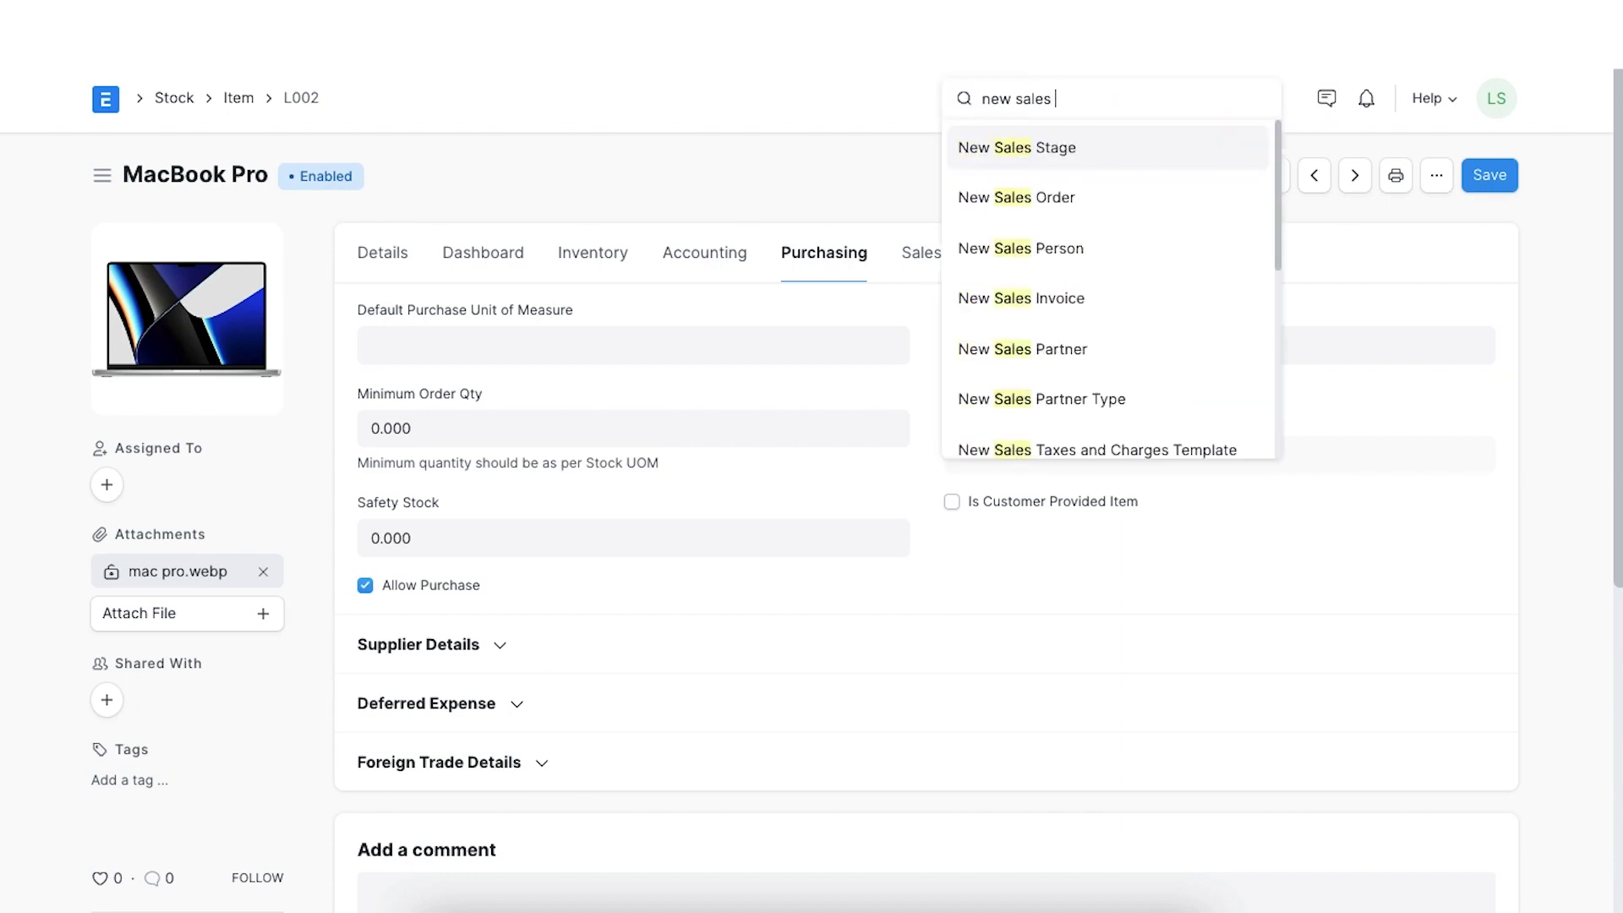
type("o")
left_click(1042, 143)
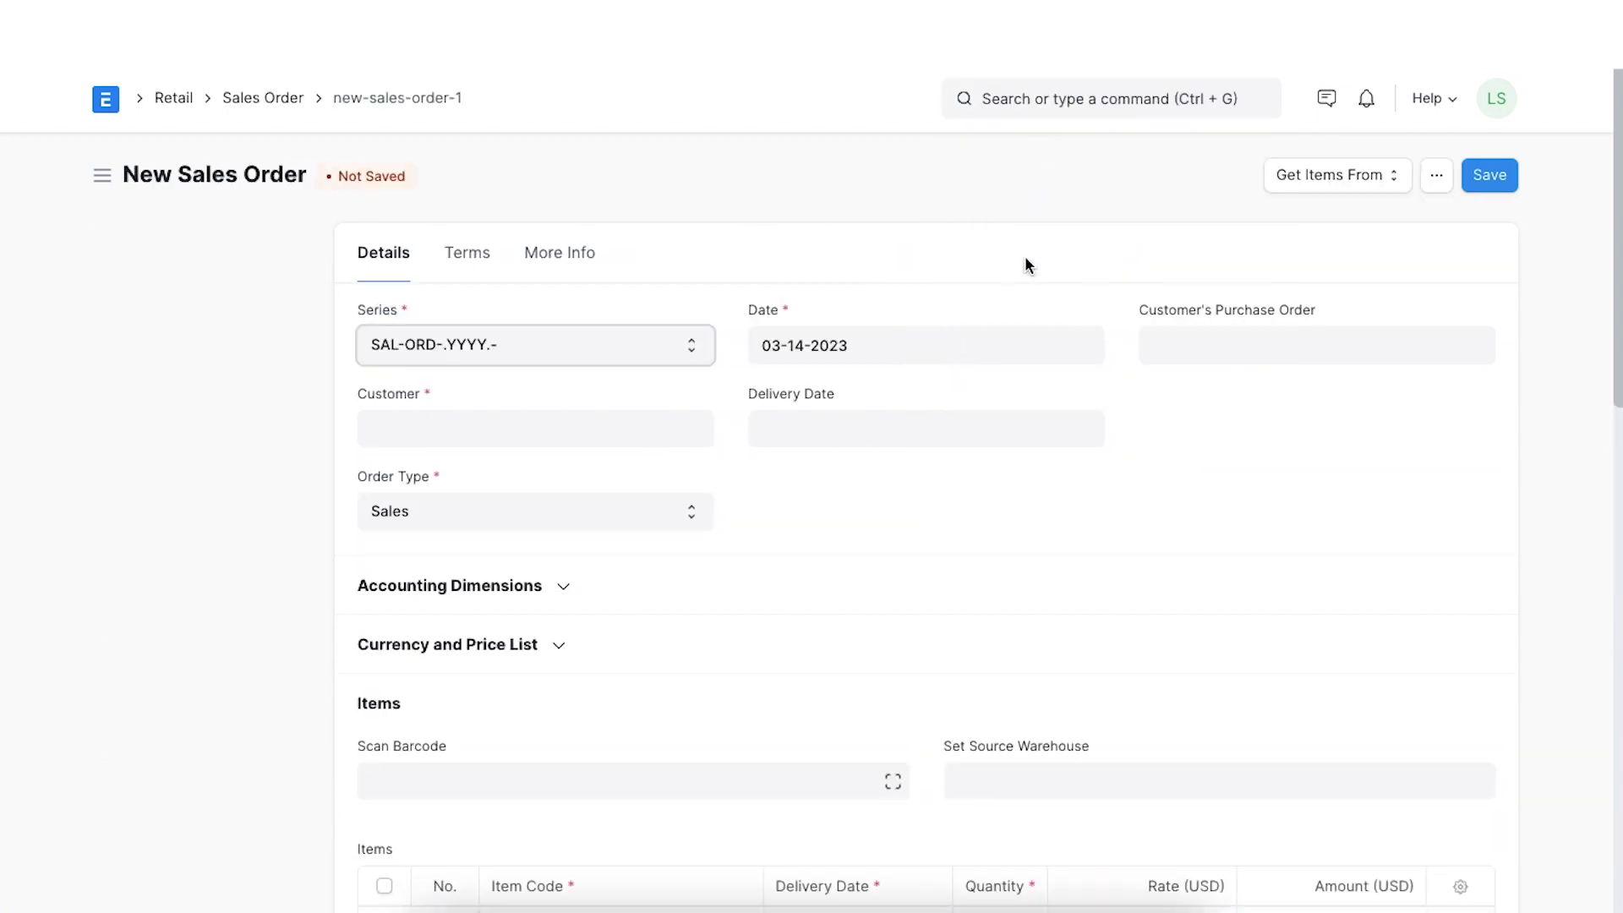
left_click(653, 414)
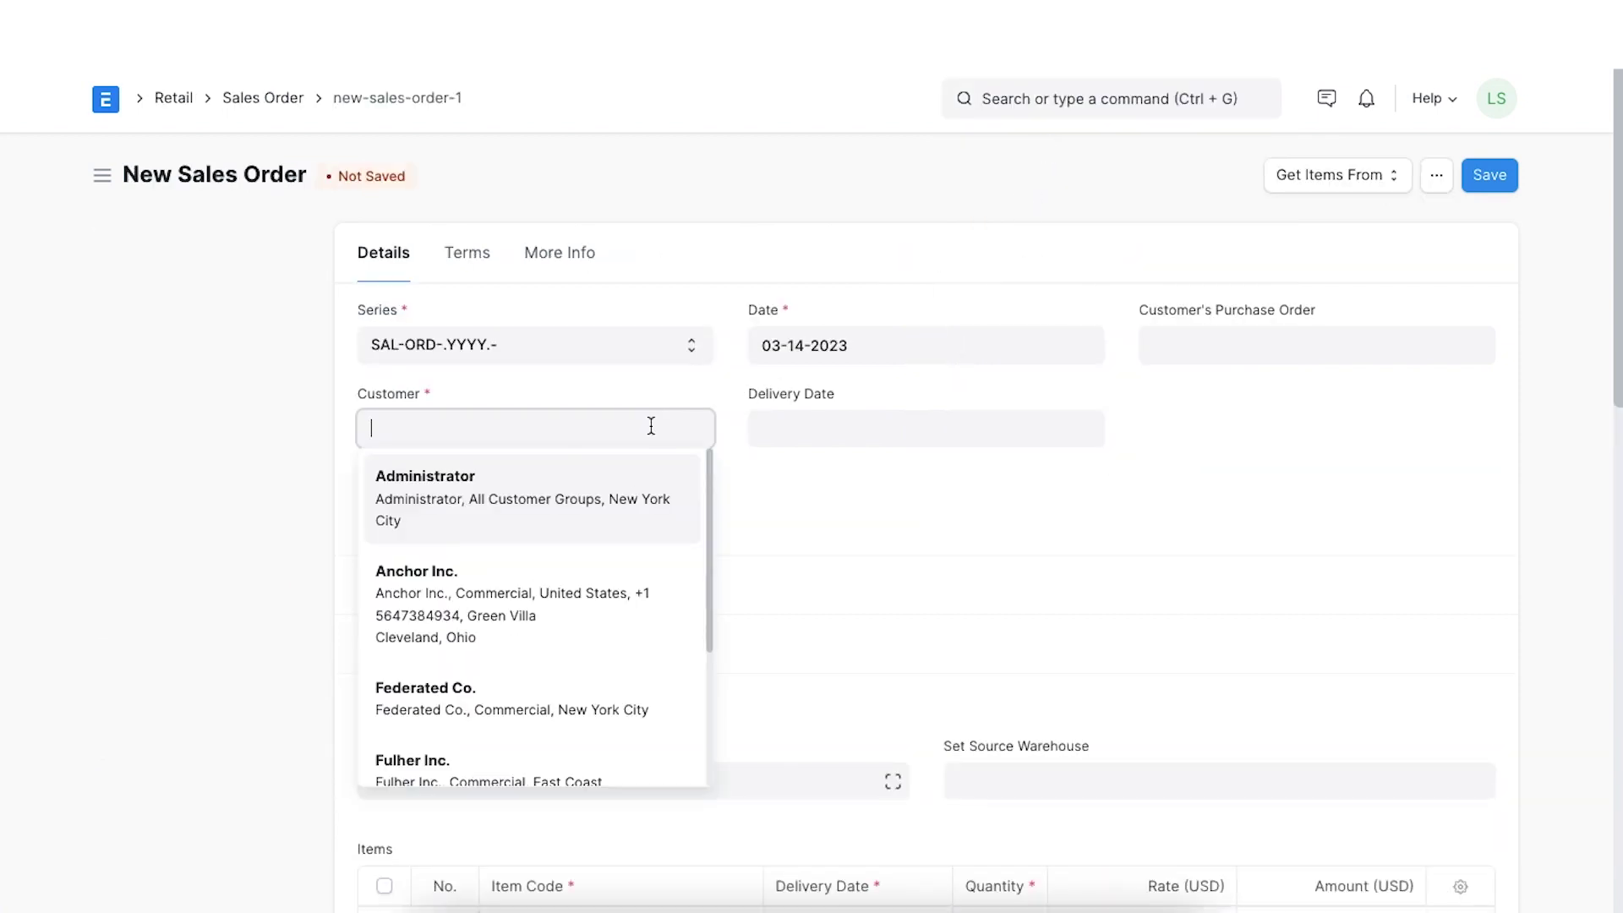
left_click(640, 484)
Add item L002 MacBook Pro with a delivery date of 31 March 2023.
scroll(609, 630, "down", 3)
left_click(563, 651)
type("mac")
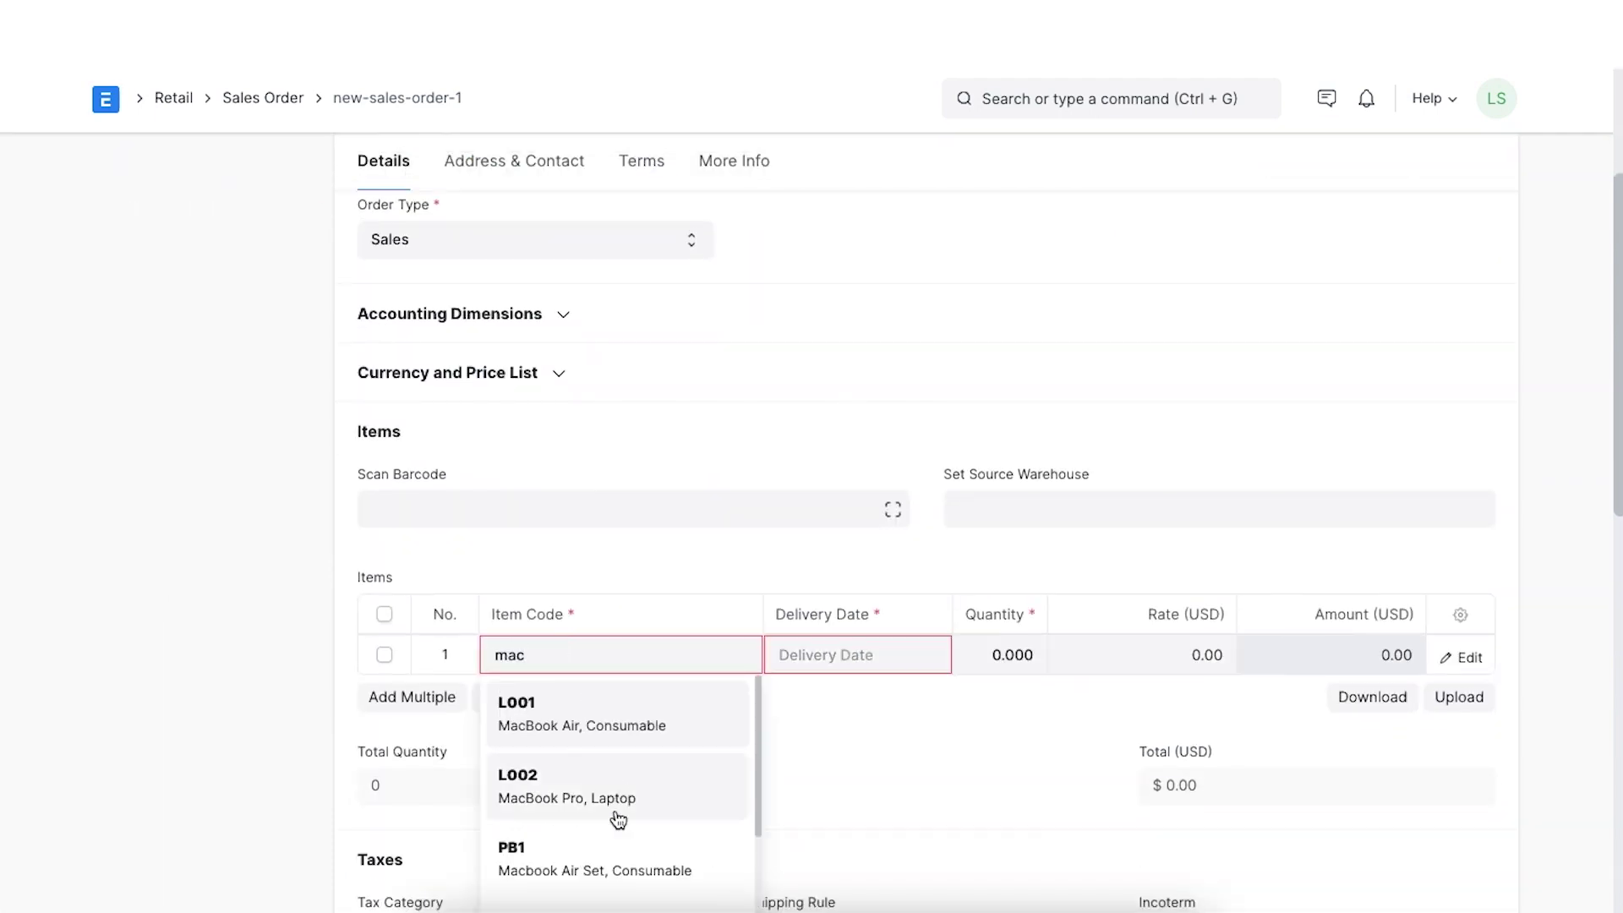
scroll(625, 761, "down", 1)
left_click(627, 738)
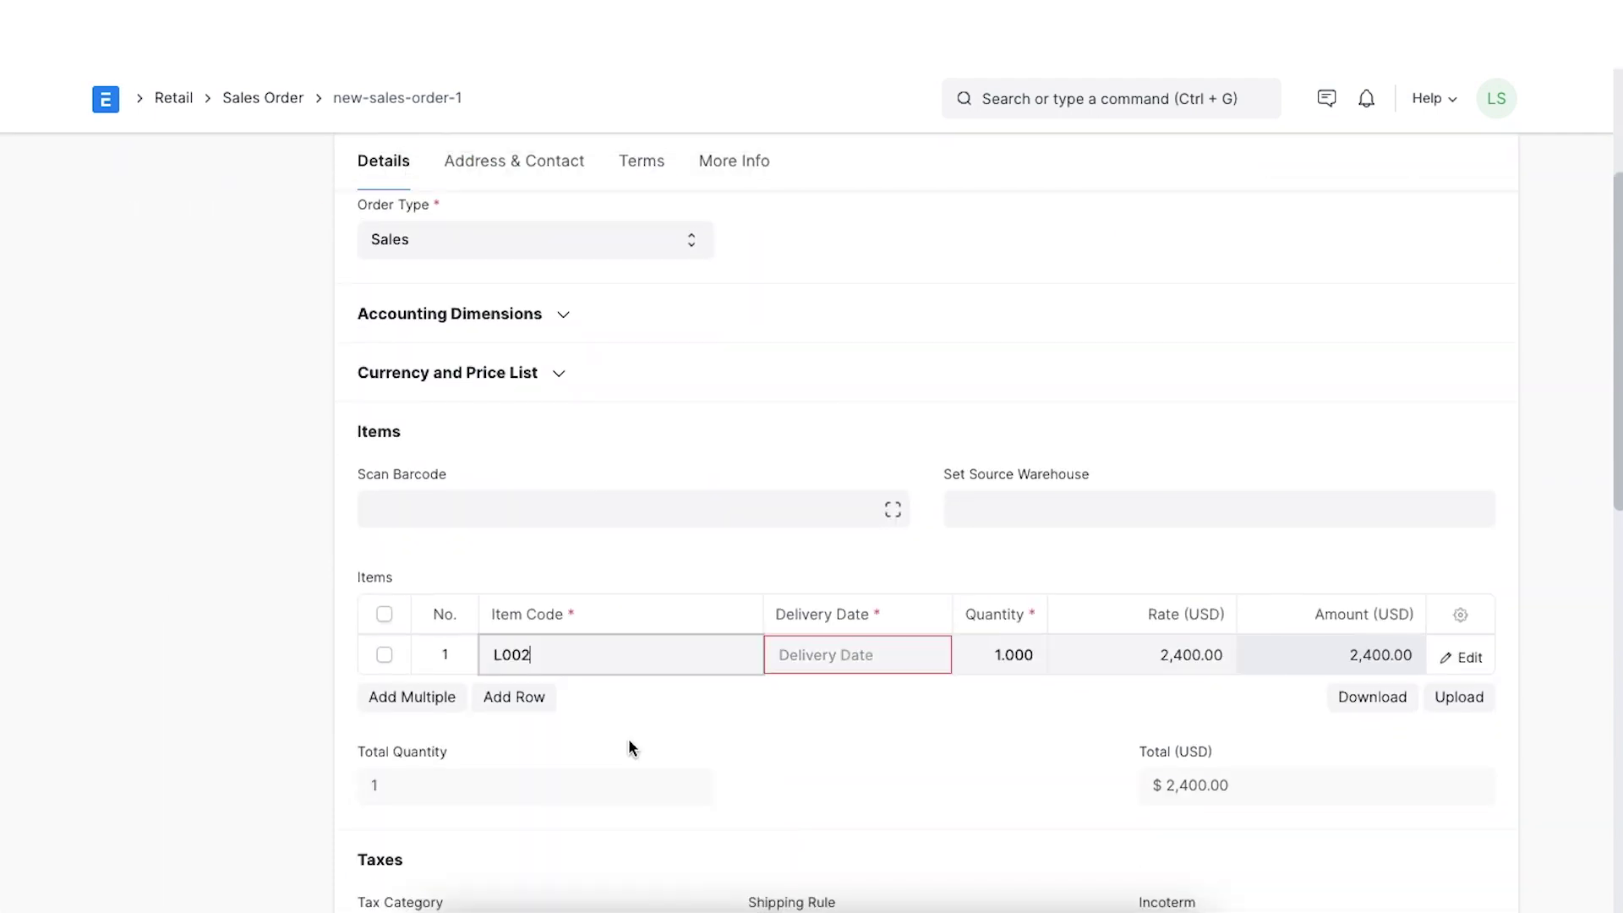
left_click(813, 656)
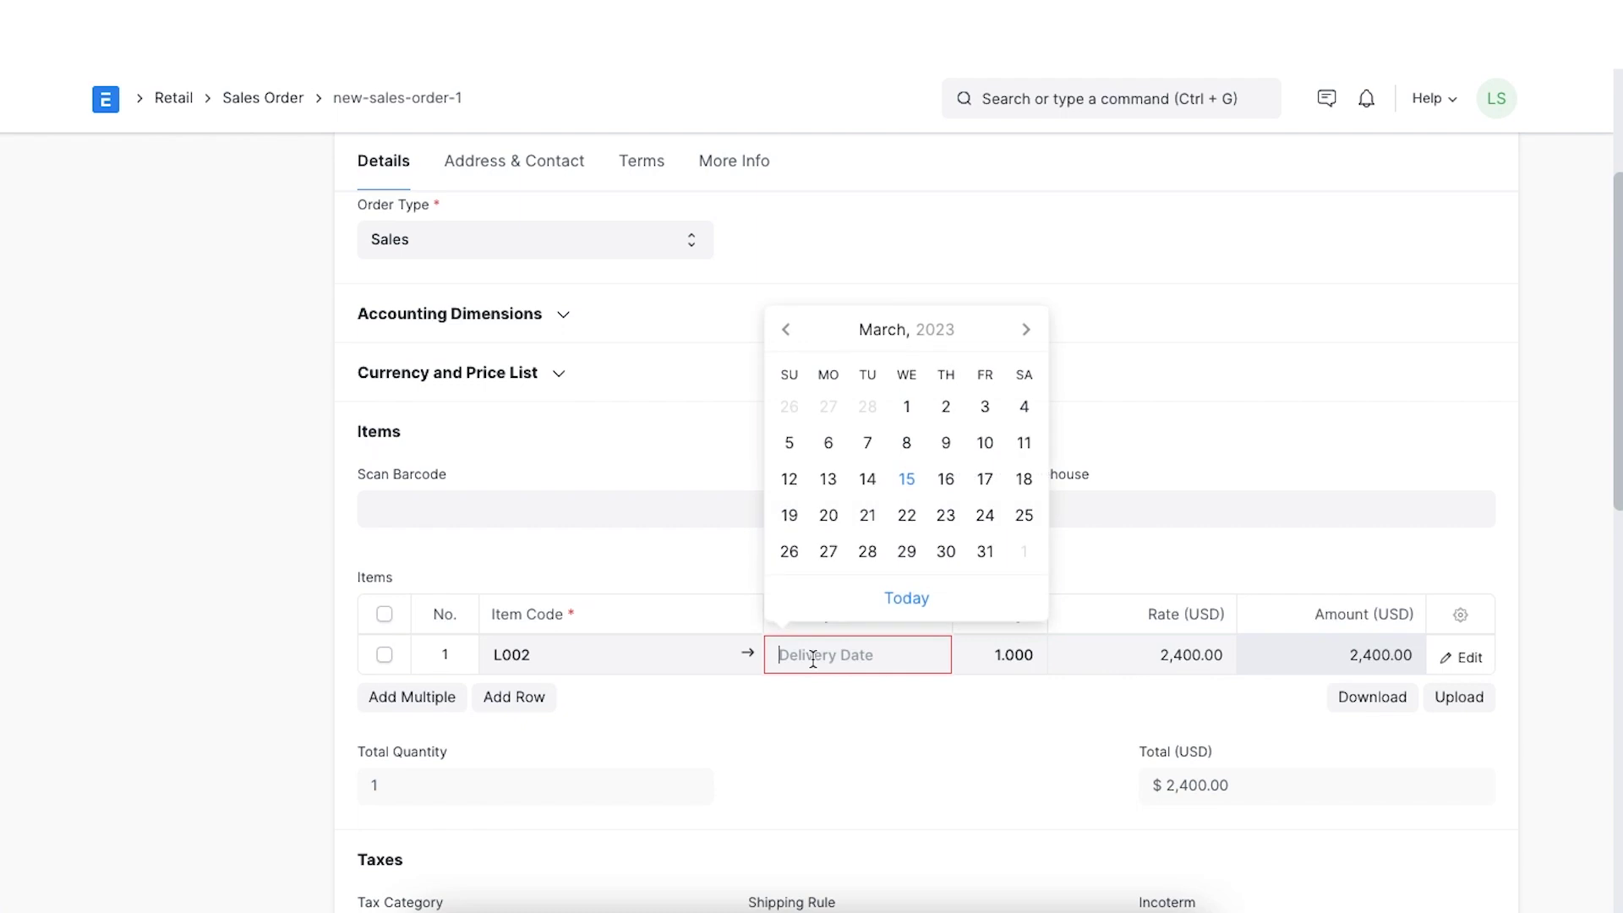
left_click(986, 552)
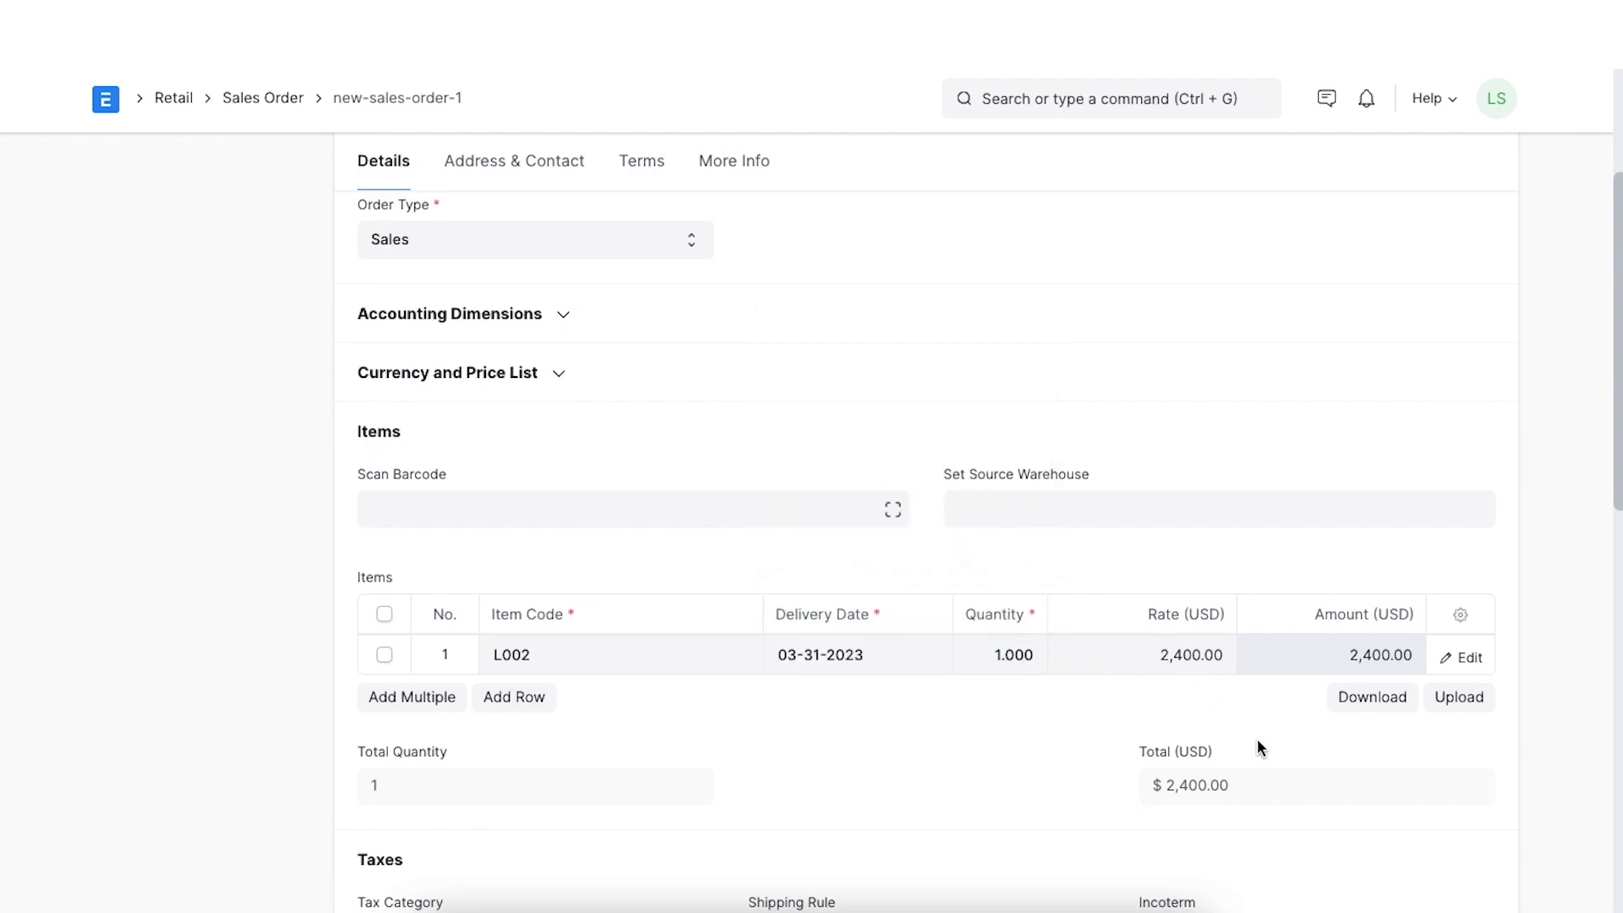
In the item row details, set Geneva Inc. as the drop-ship supplier delivering to the customer.
left_click(1471, 659)
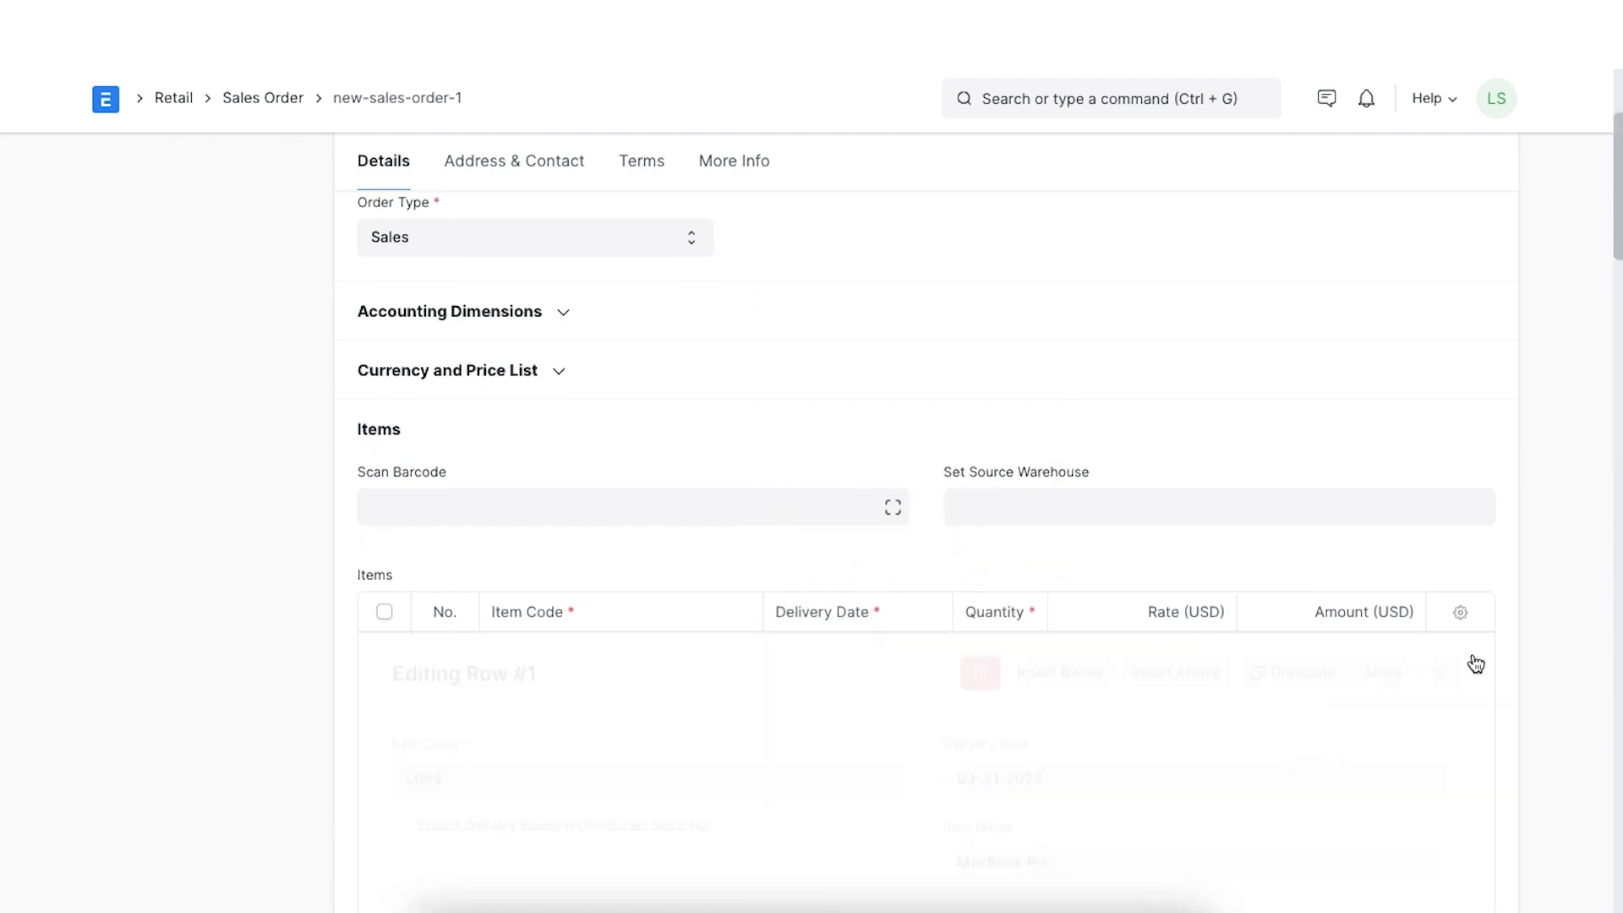
scroll(1058, 688, "down", 5)
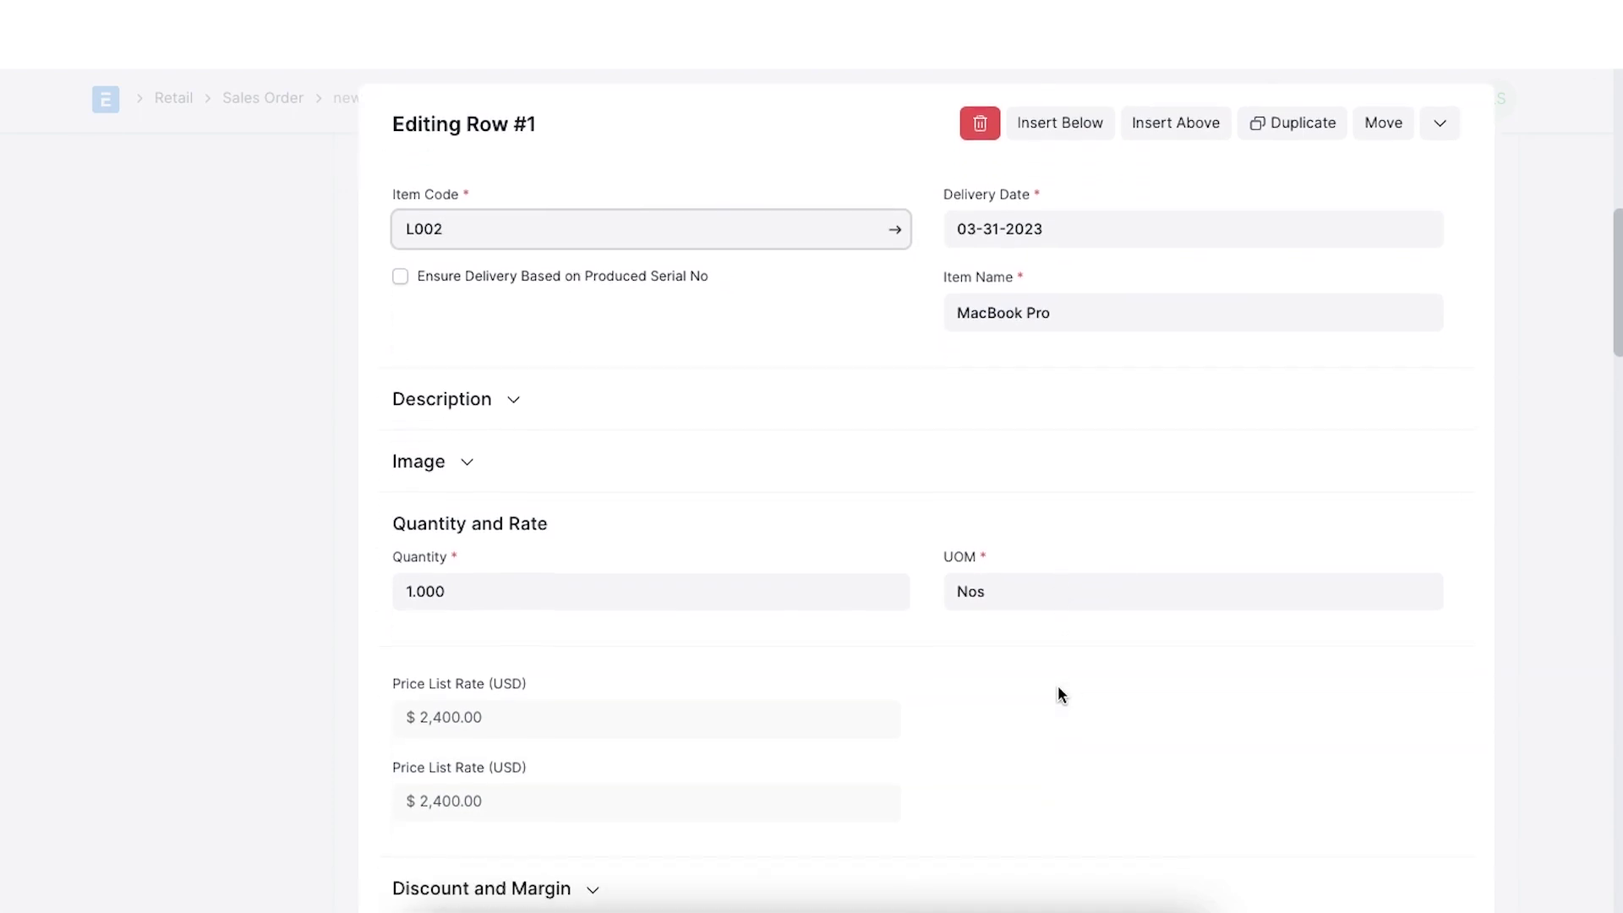
scroll(1058, 689, "down", 10)
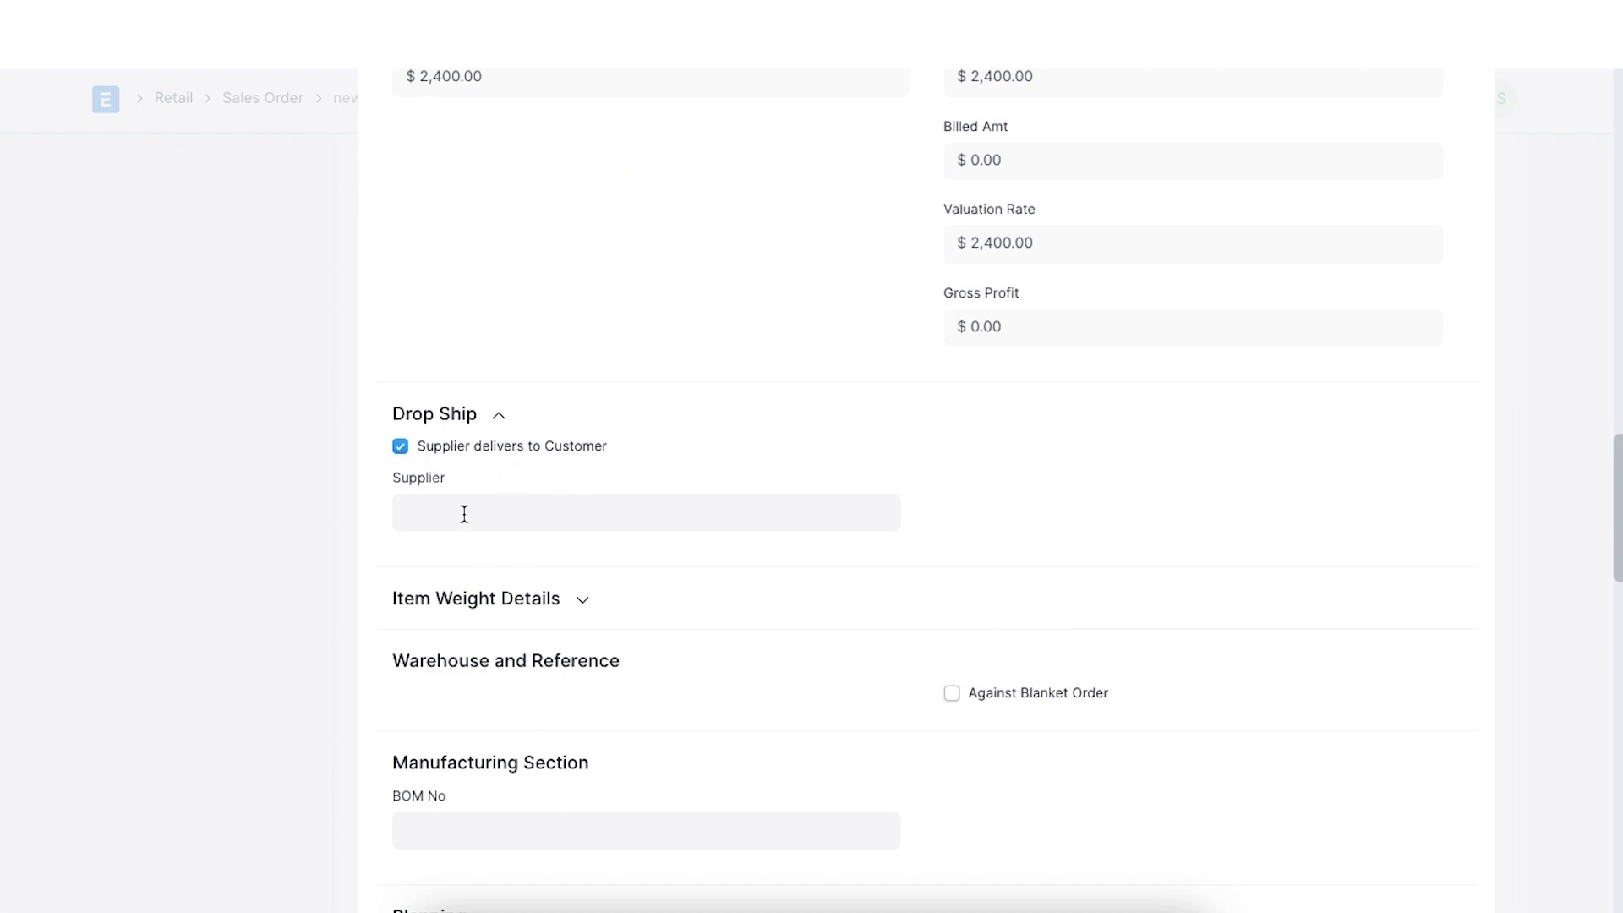
left_click(463, 514)
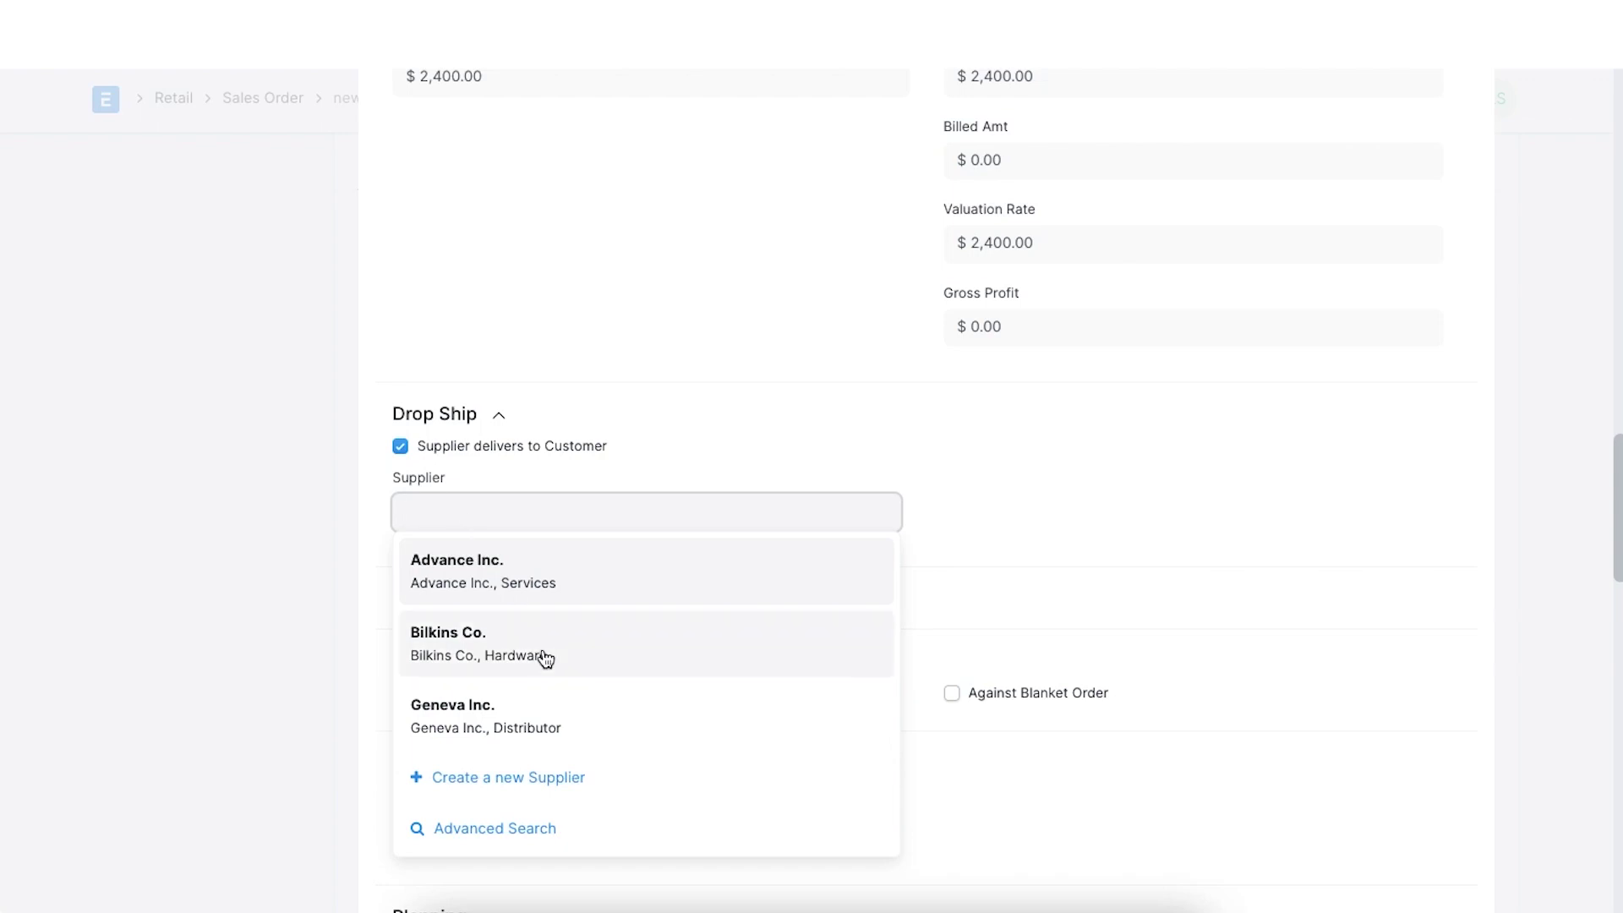
left_click(545, 720)
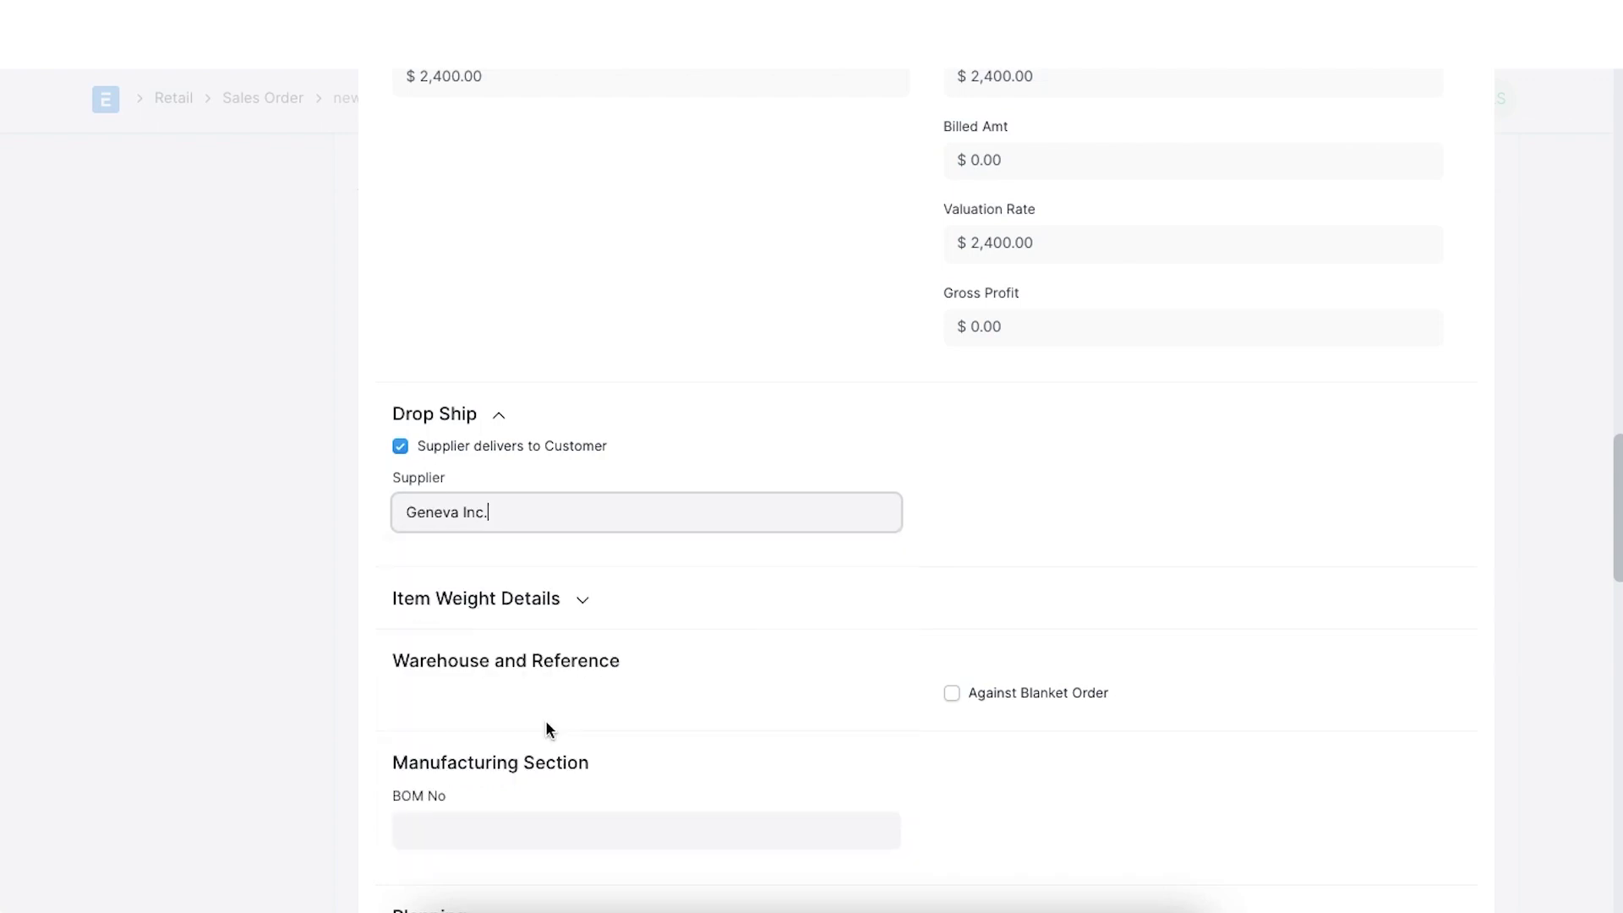
left_click(703, 547)
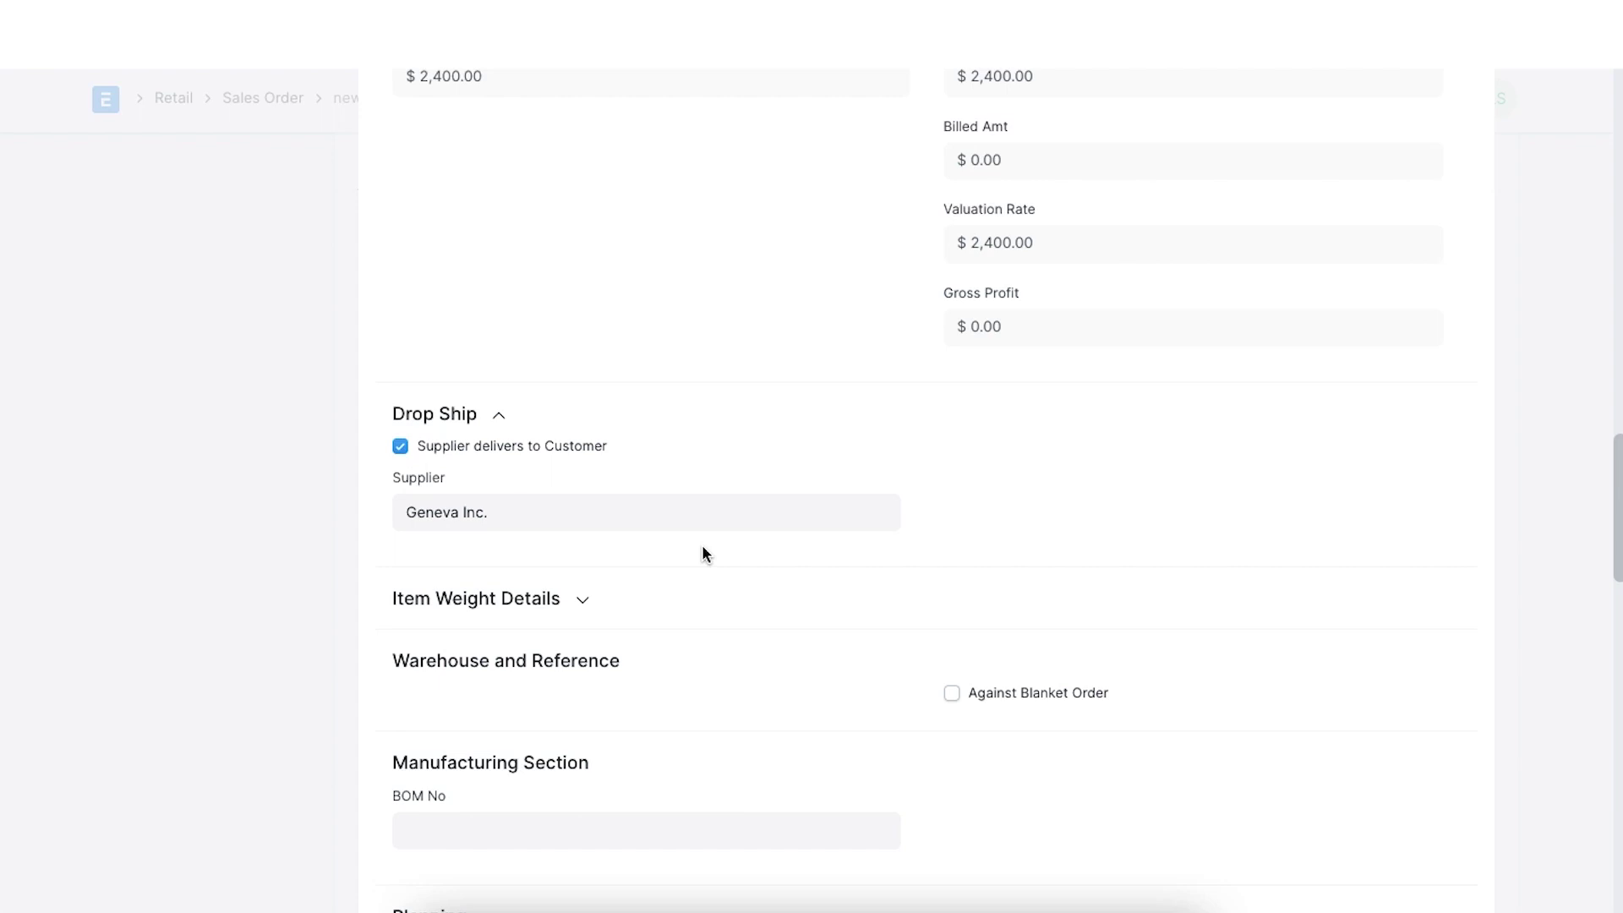
left_click(257, 496)
Save and permanently submit sales order SAL-ORD-2023-00008 for Anchor Inc.
scroll(987, 562, "up", 5)
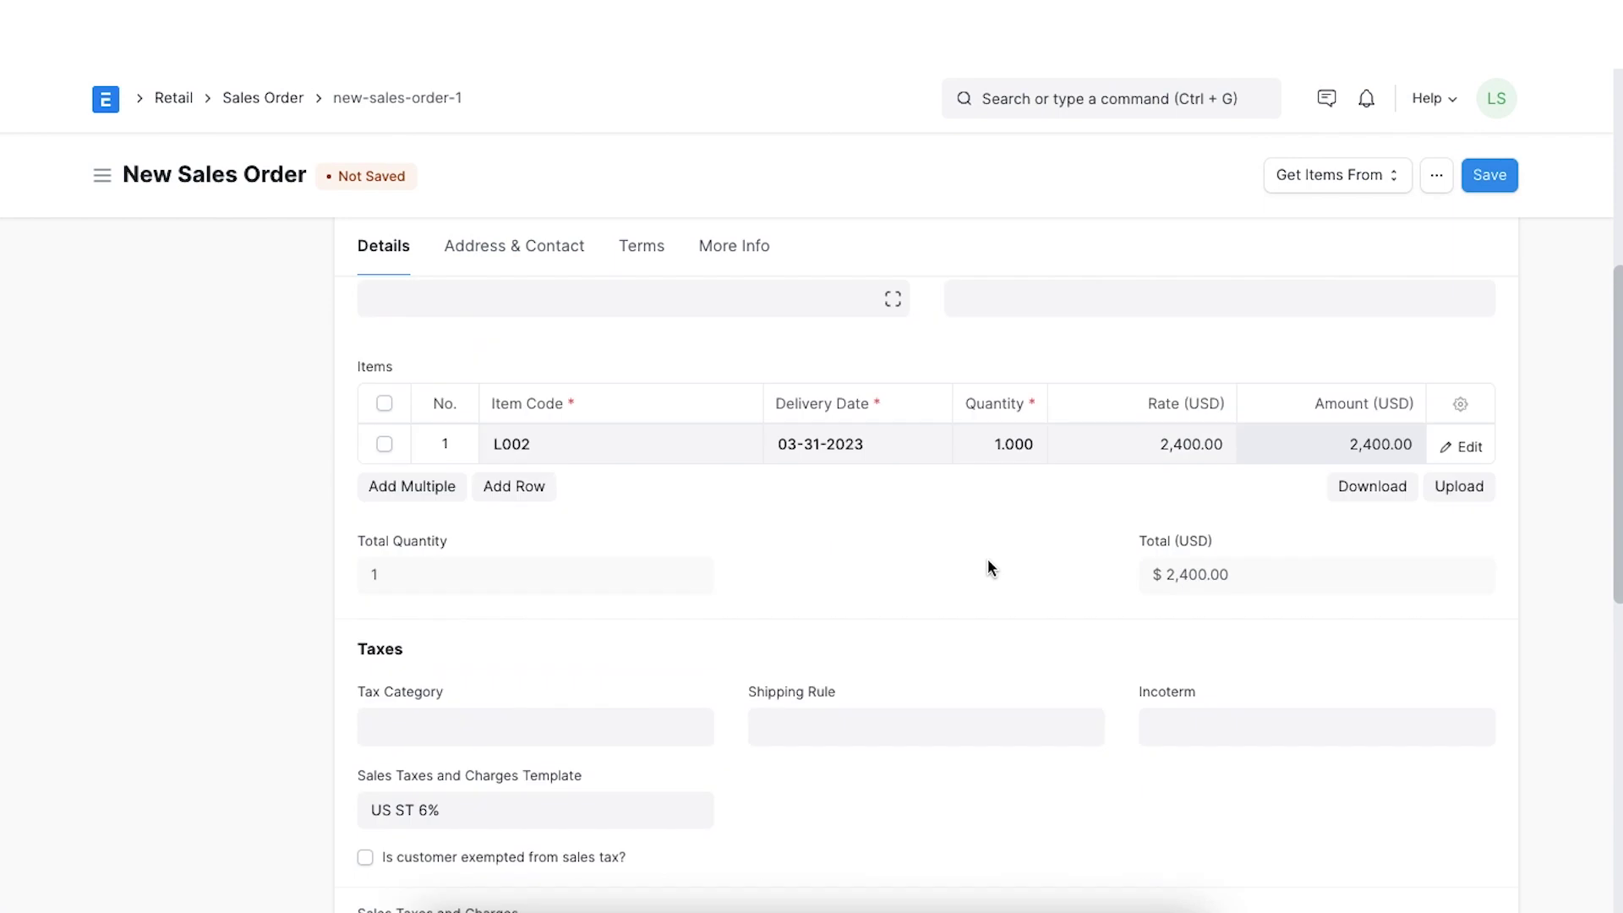
scroll(1093, 464, "up", 4)
left_click(1488, 175)
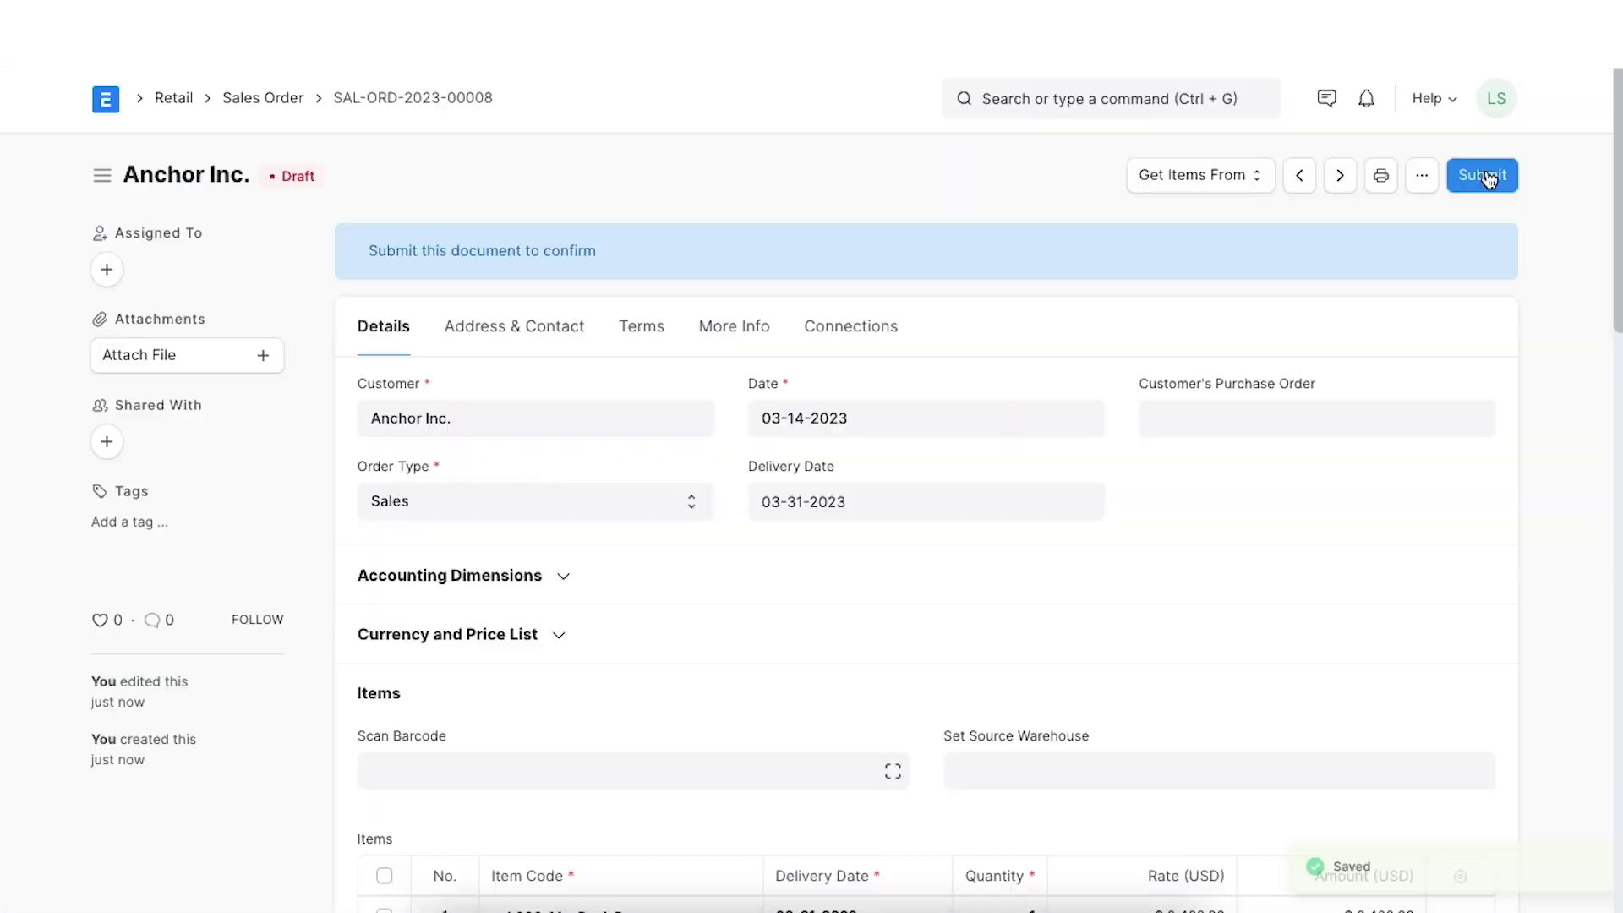
left_click(1488, 177)
left_click(1085, 269)
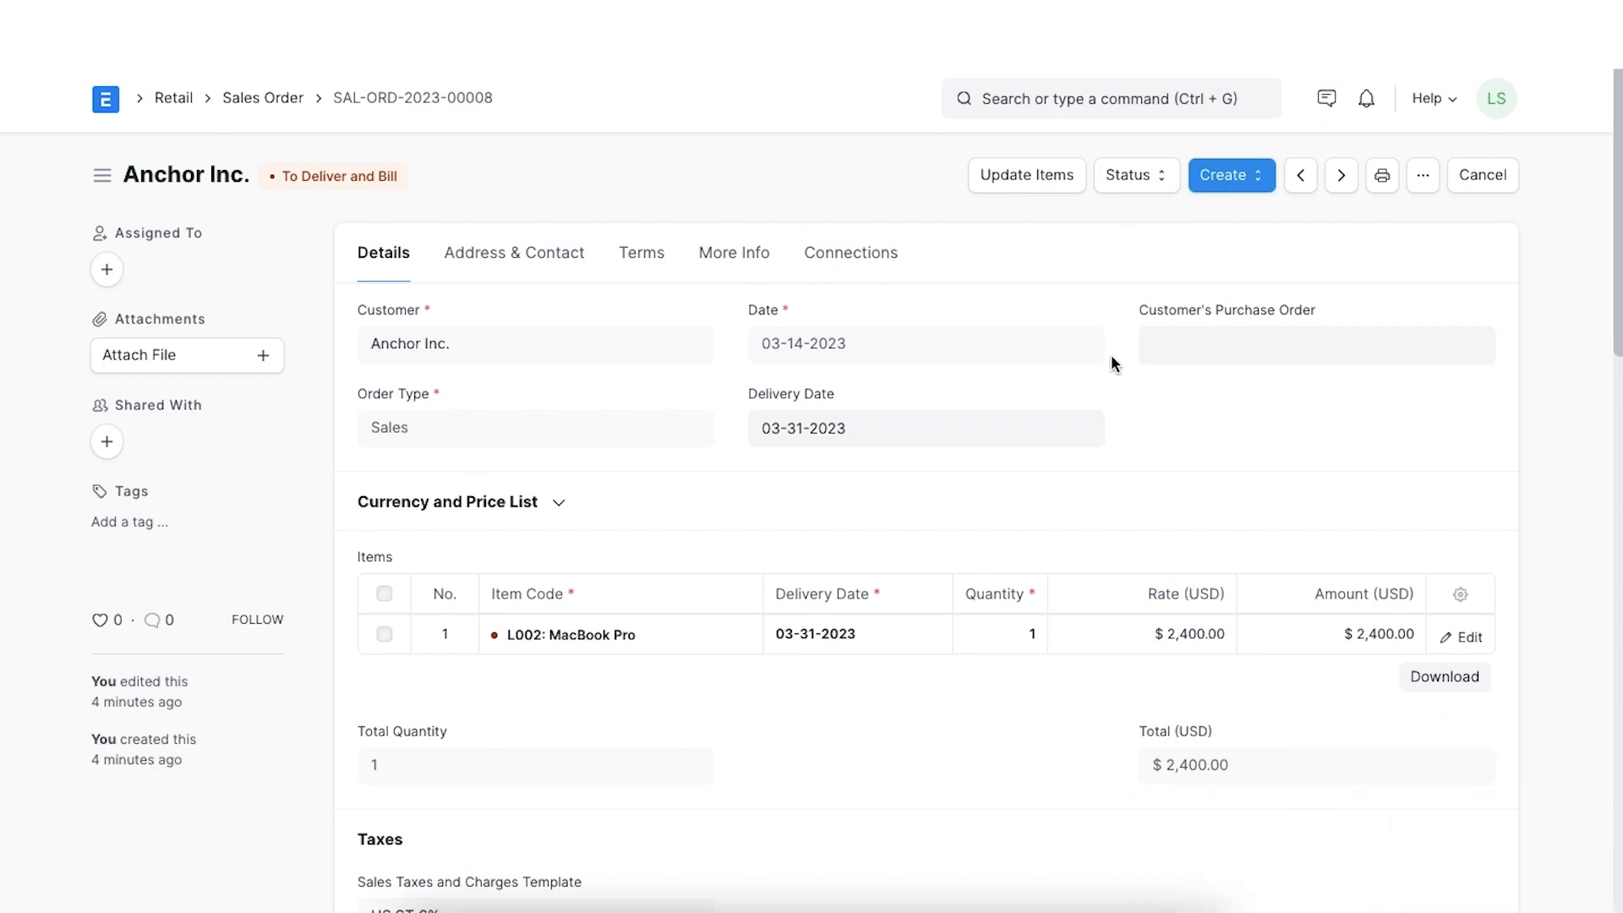
Create a Purchase Order for the MacBook Pro from the sales order, required by 31 March 2023.
left_click(1226, 179)
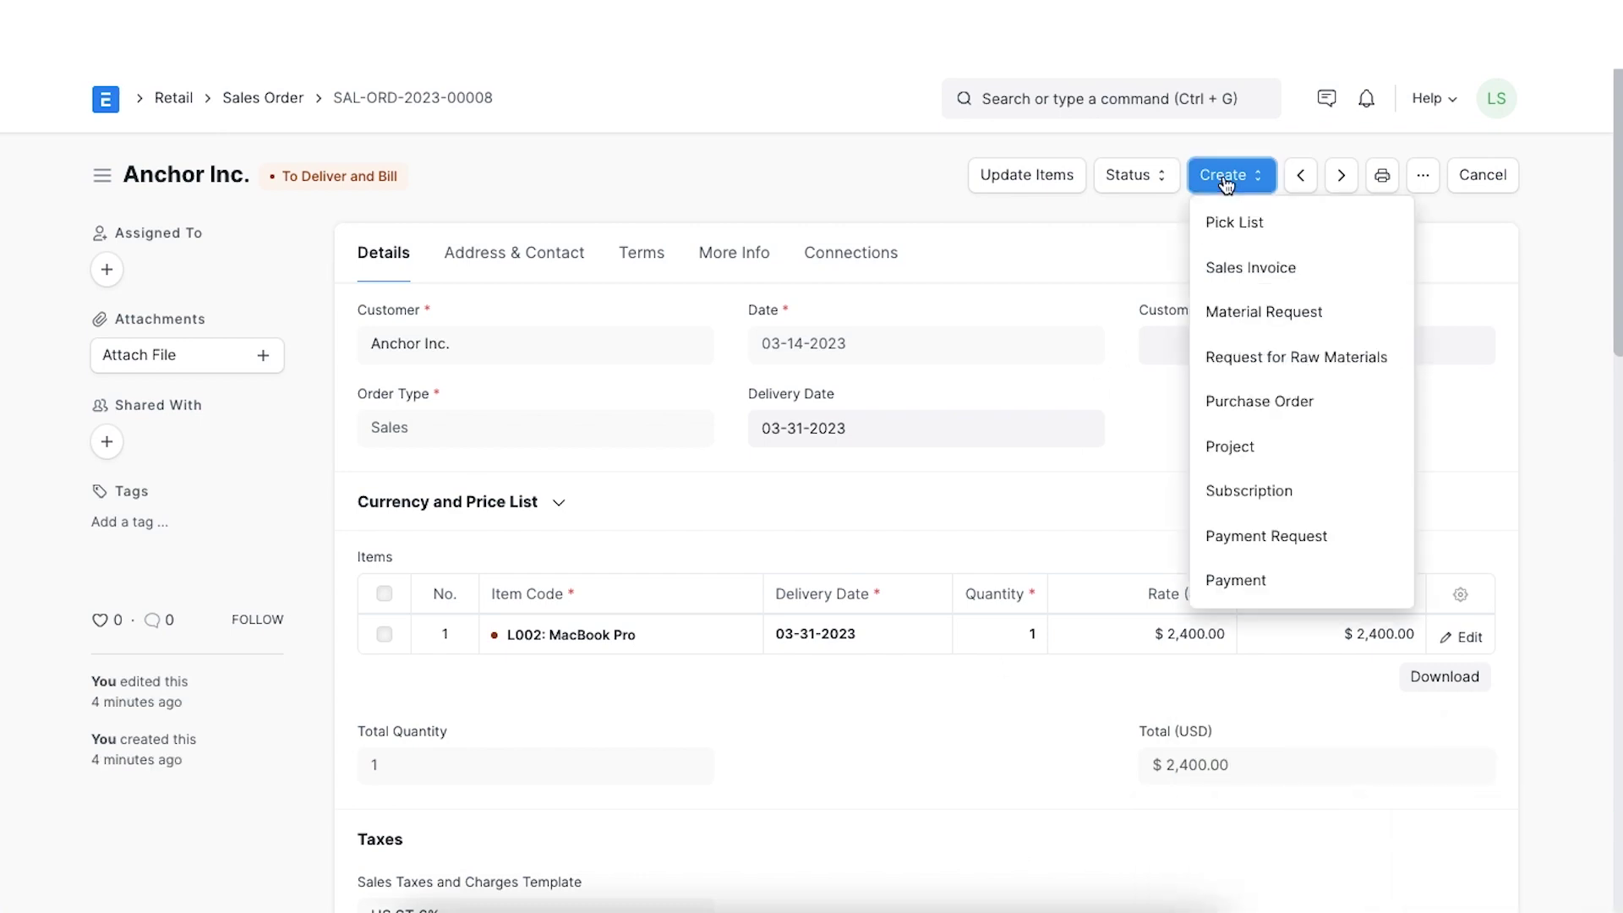
left_click(1346, 401)
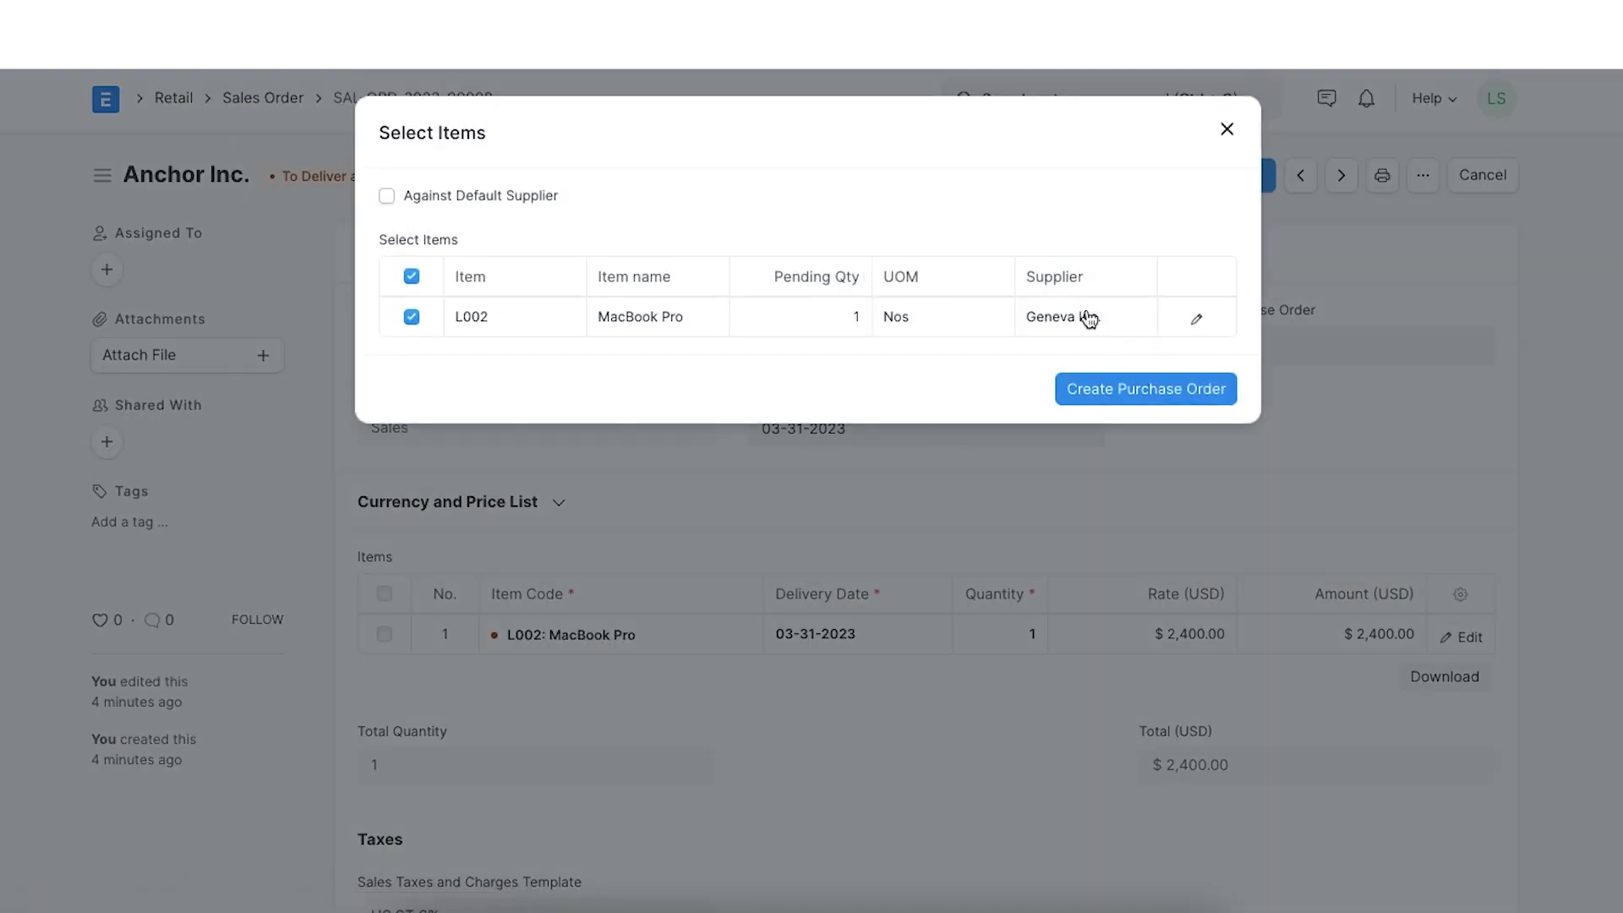
left_click(1130, 394)
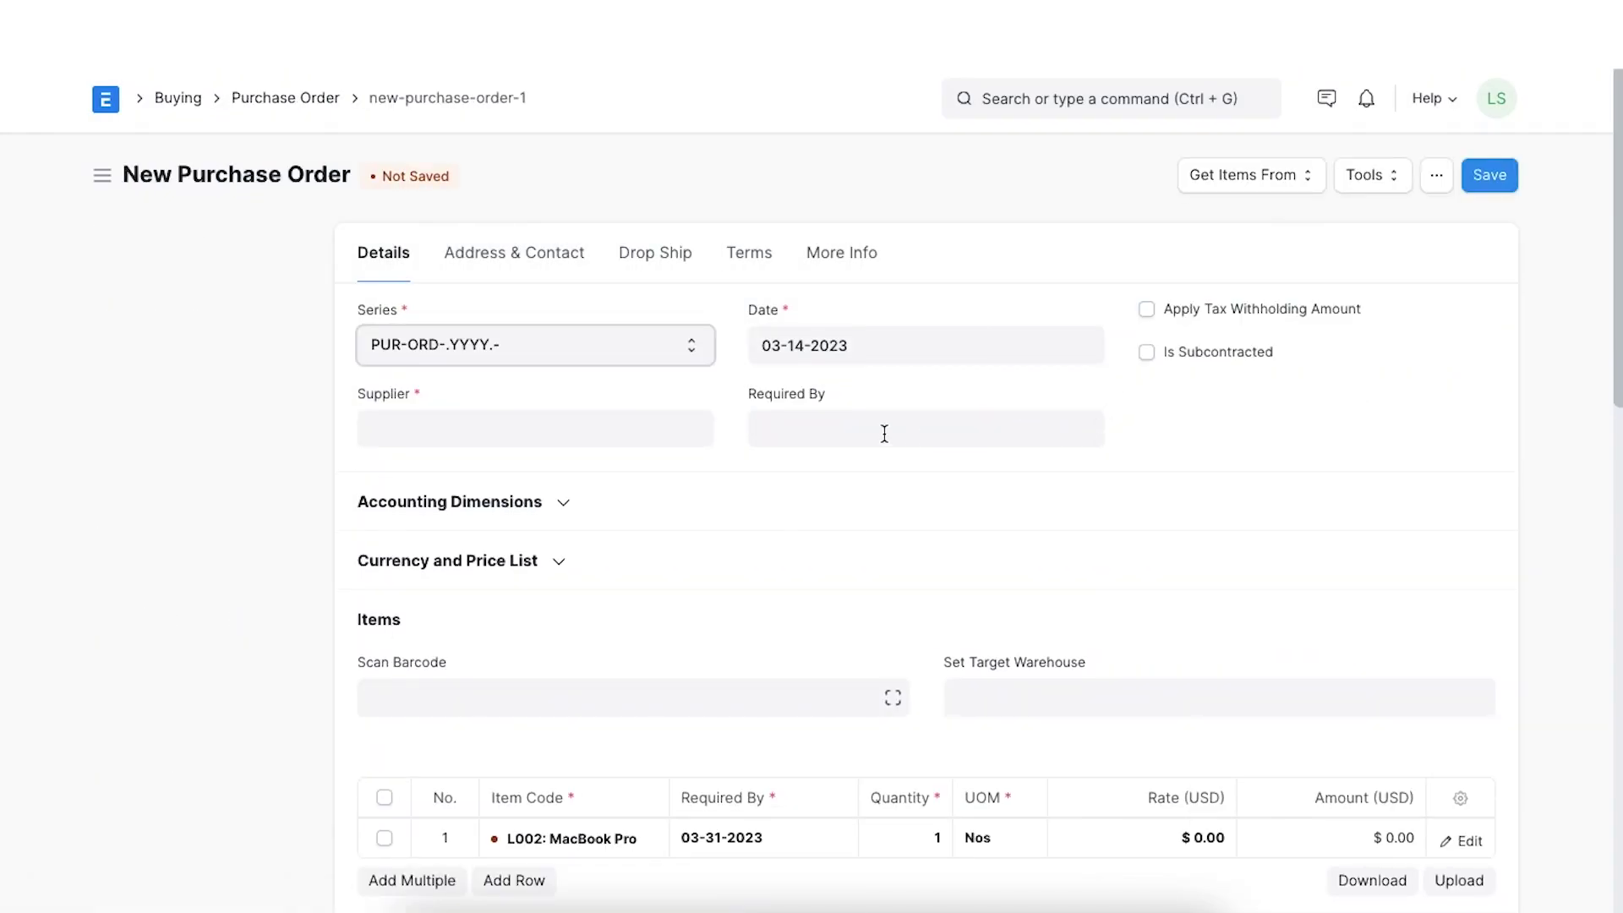
left_click(885, 431)
left_click(971, 323)
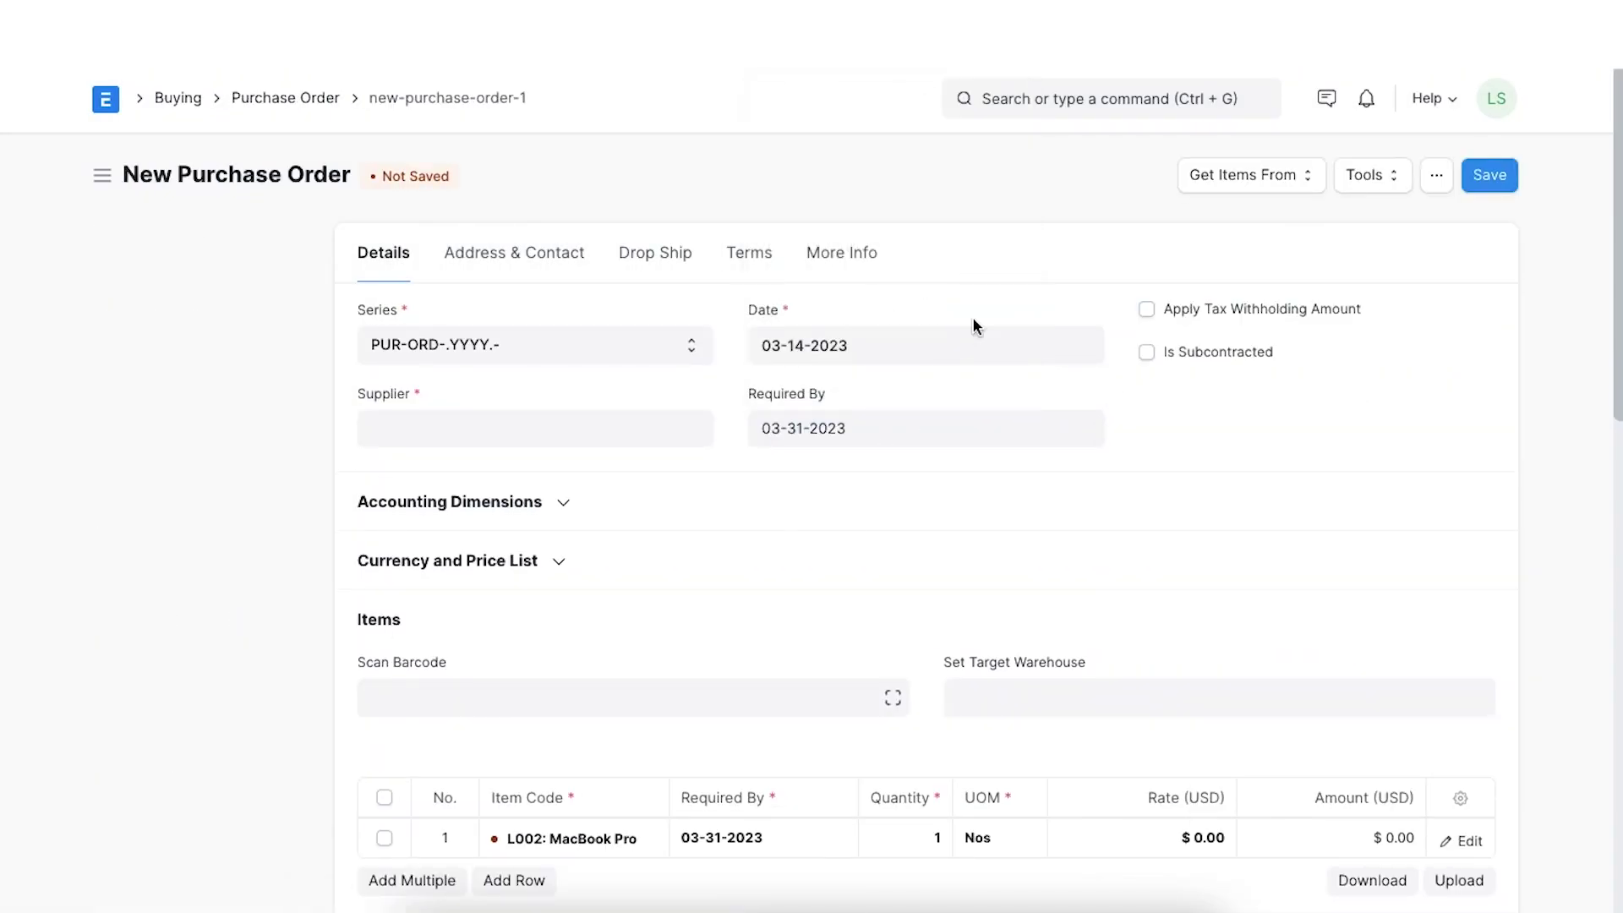
On the Drop Ship tab, set Anchor Inc. as the customer contact.
left_click(657, 254)
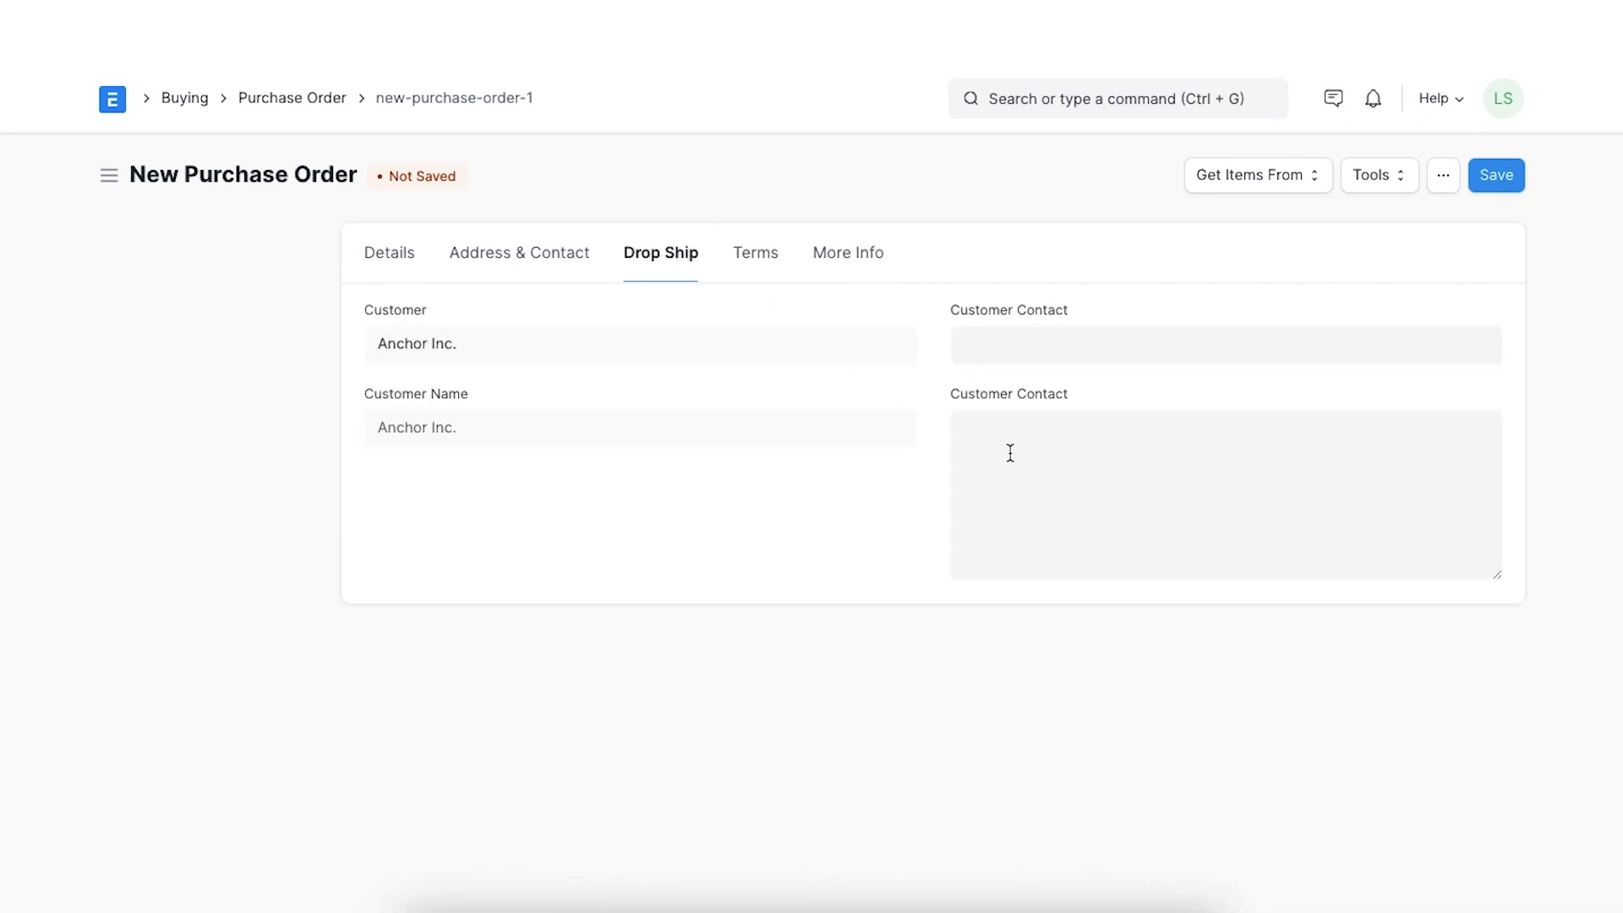
left_click(1022, 338)
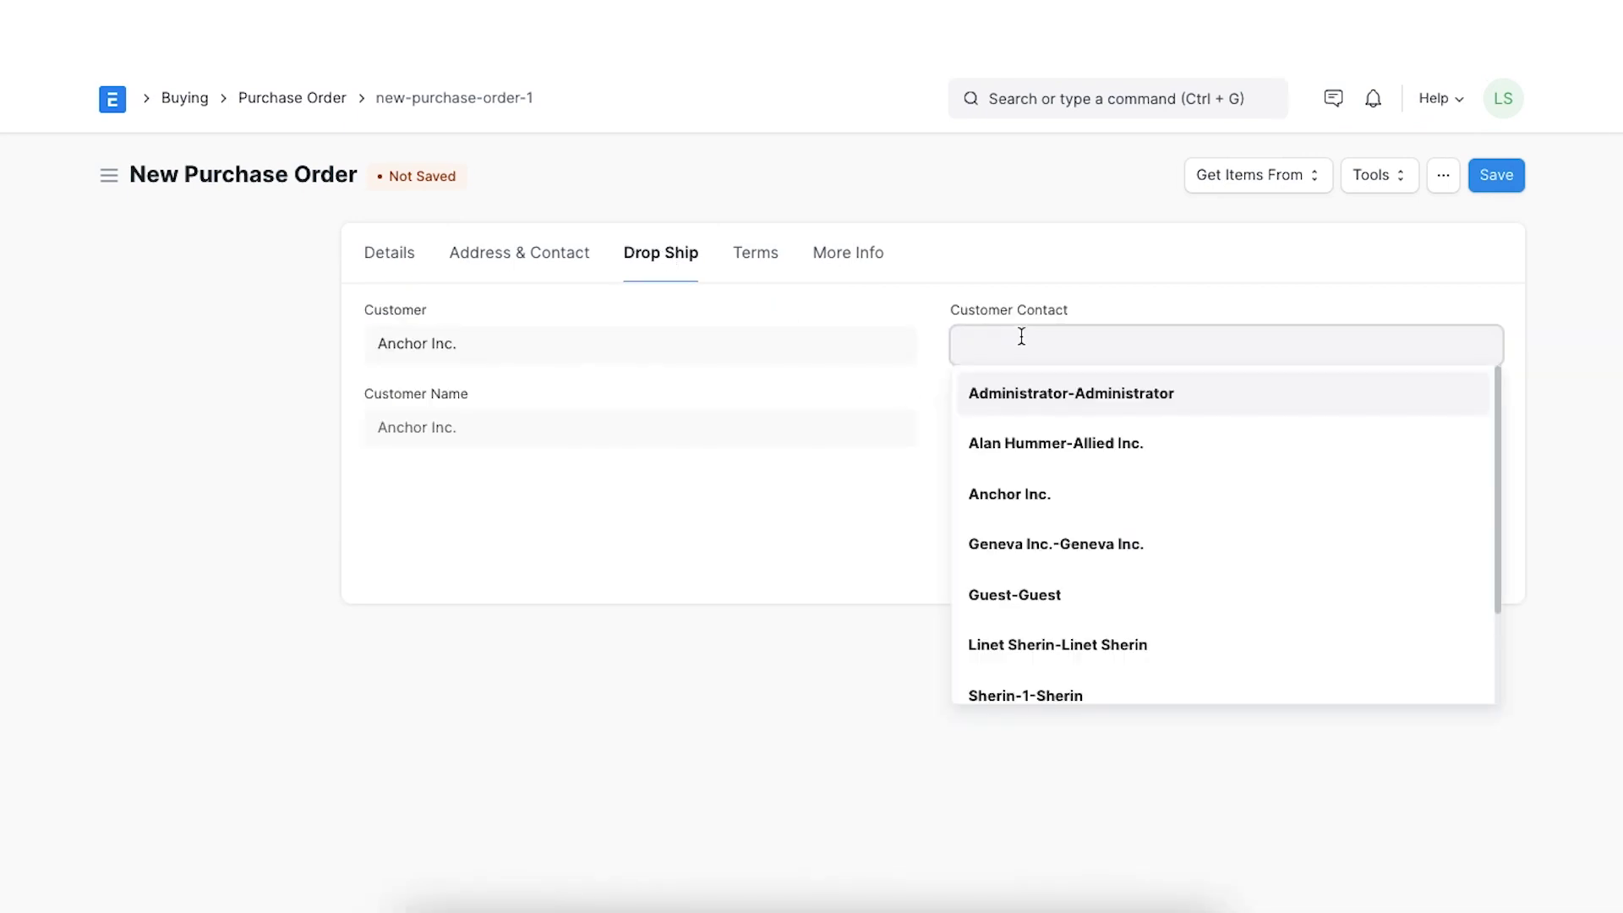
left_click(1047, 500)
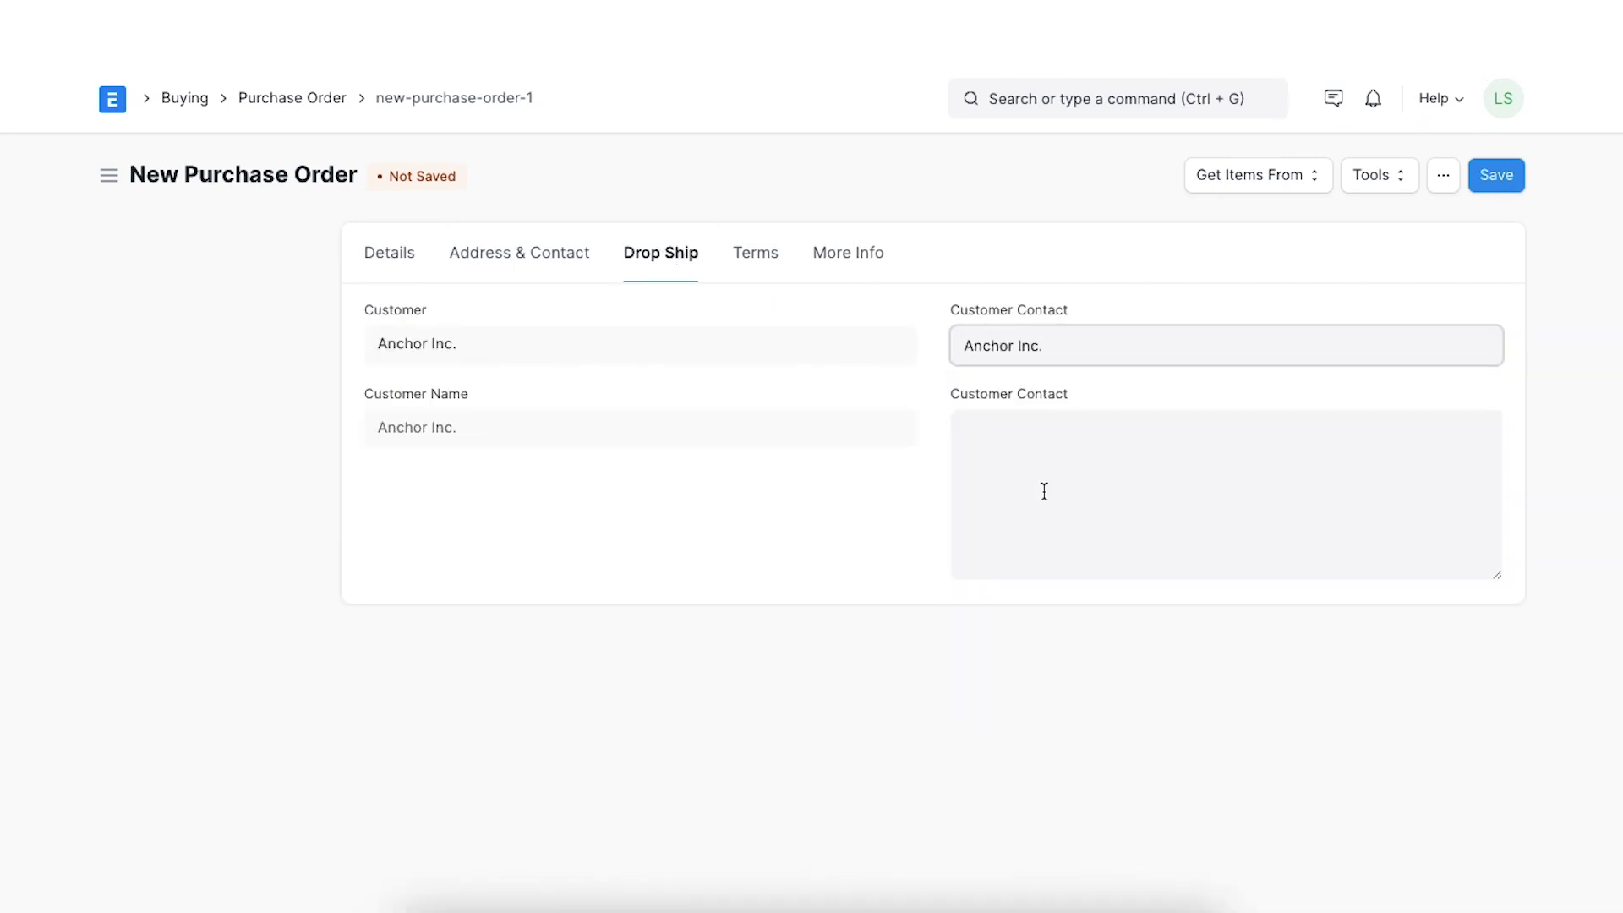
Back in Details, select Geneva Inc. as the purchase order's supplier.
left_click(384, 252)
left_click(438, 425)
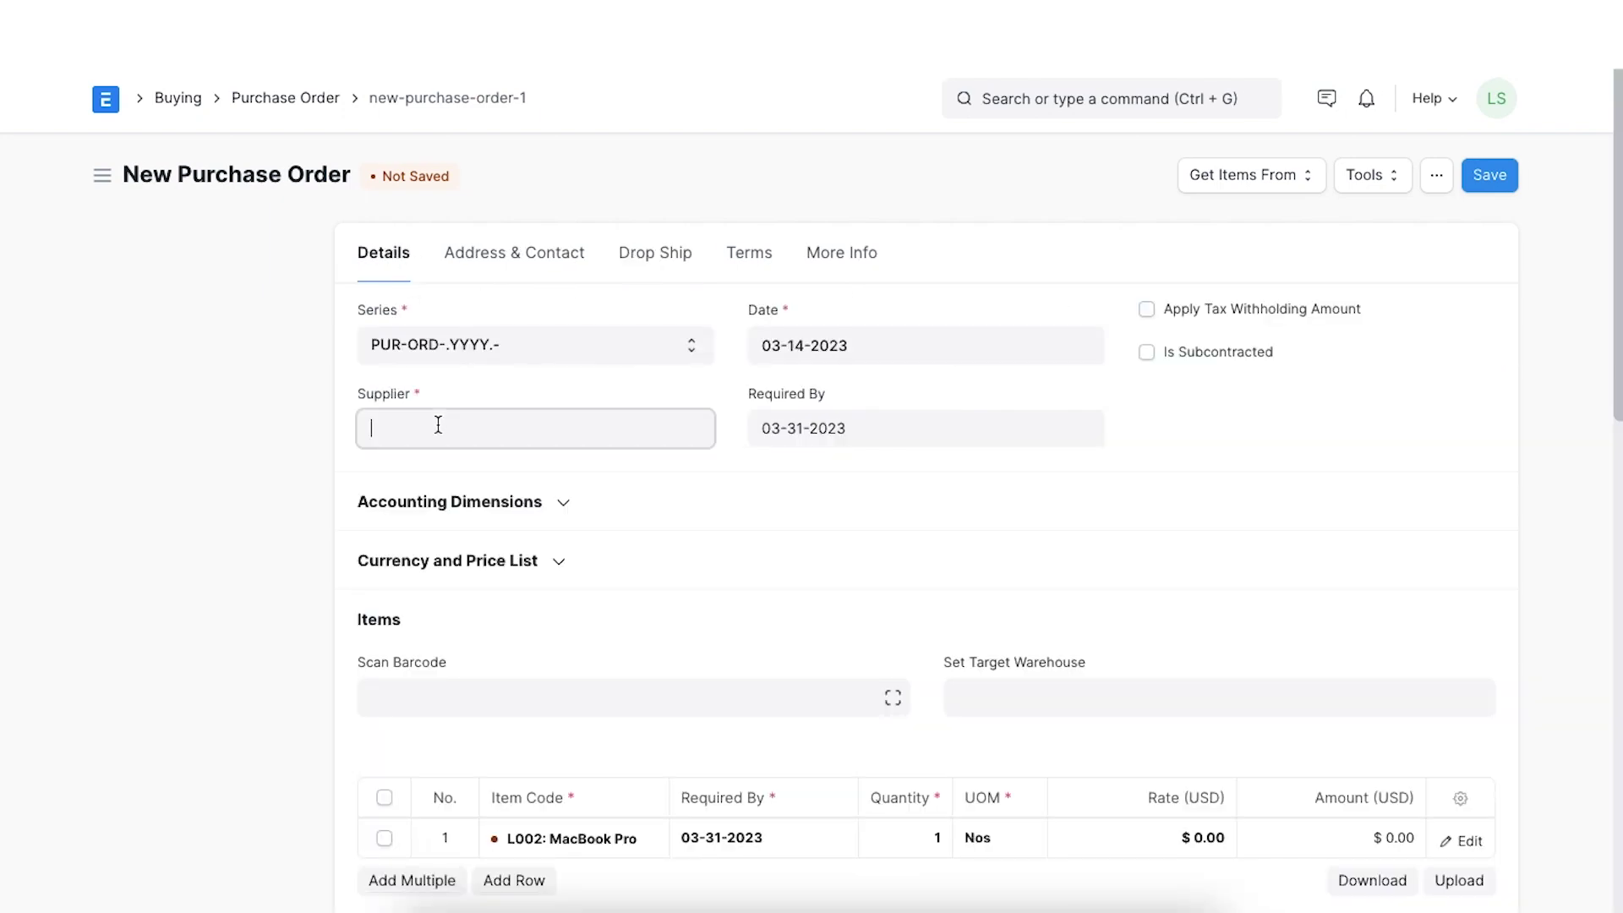
left_click(482, 618)
scroll(1222, 764, "down", 5)
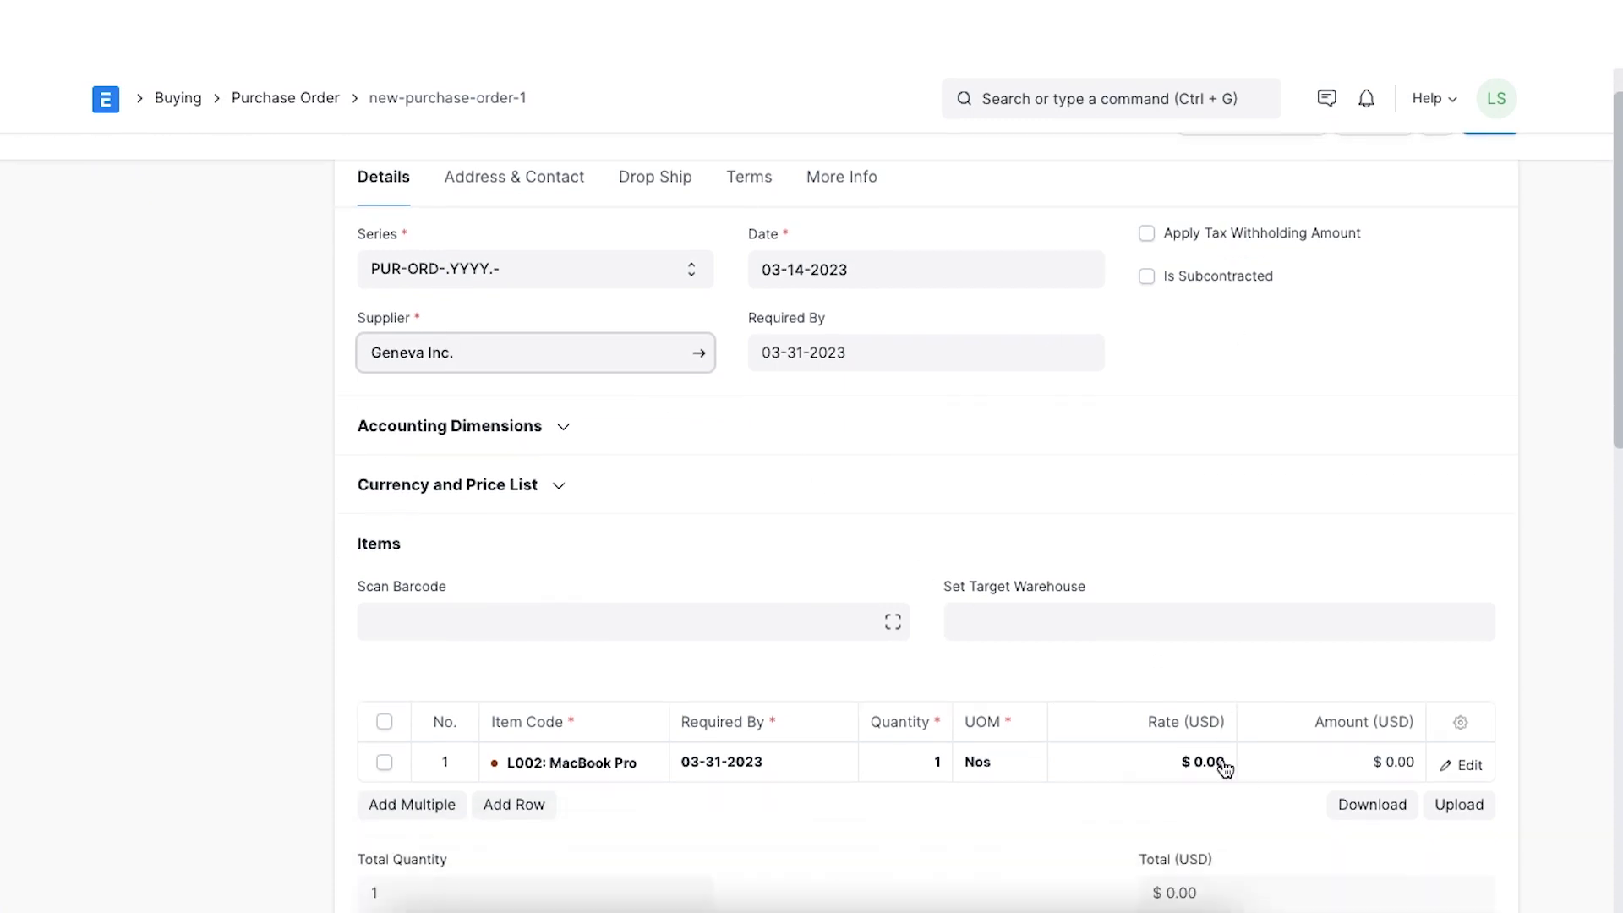
scroll(1225, 769, "down", 1)
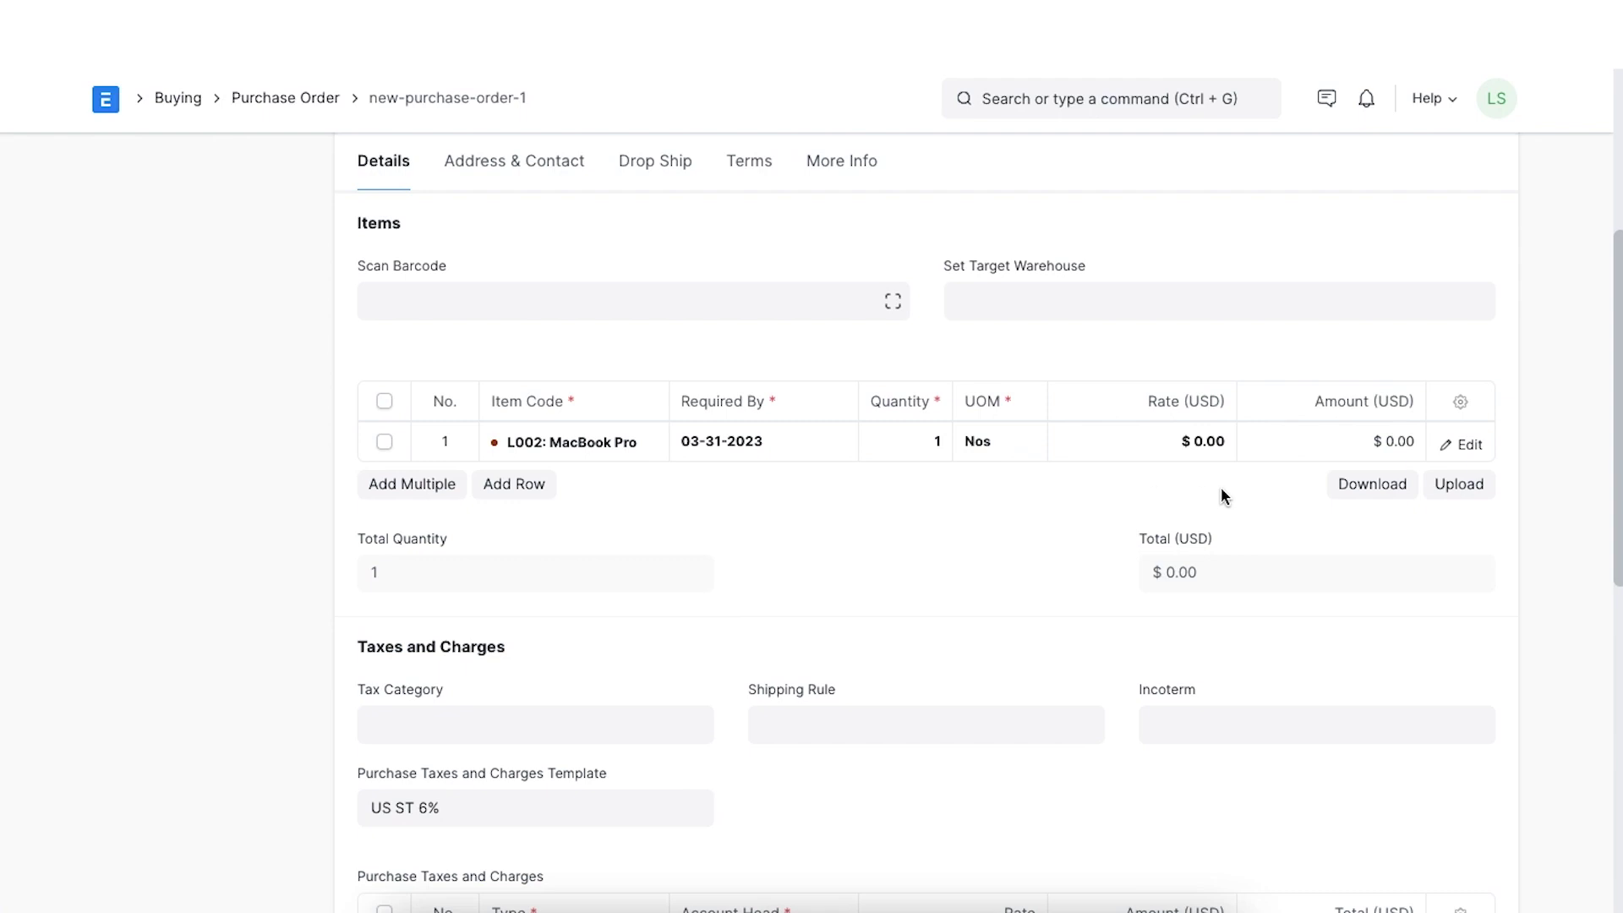
Enter a rate of 1,200.00 on the MacBook Pro line in its row editor.
left_click(1465, 445)
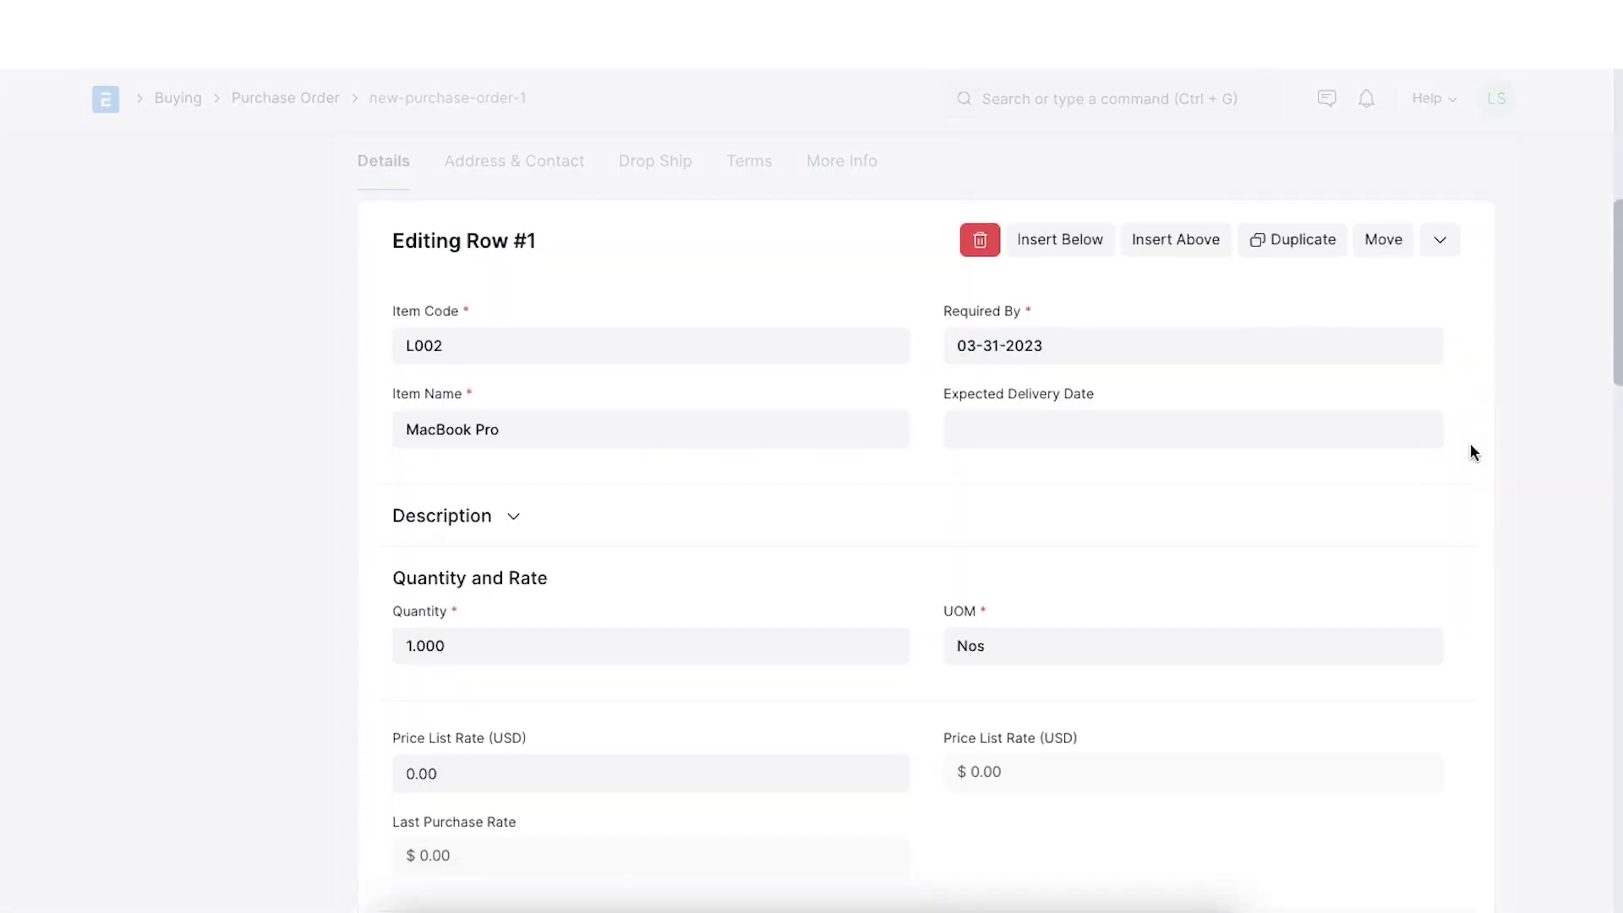
scroll(893, 618, "down", 15)
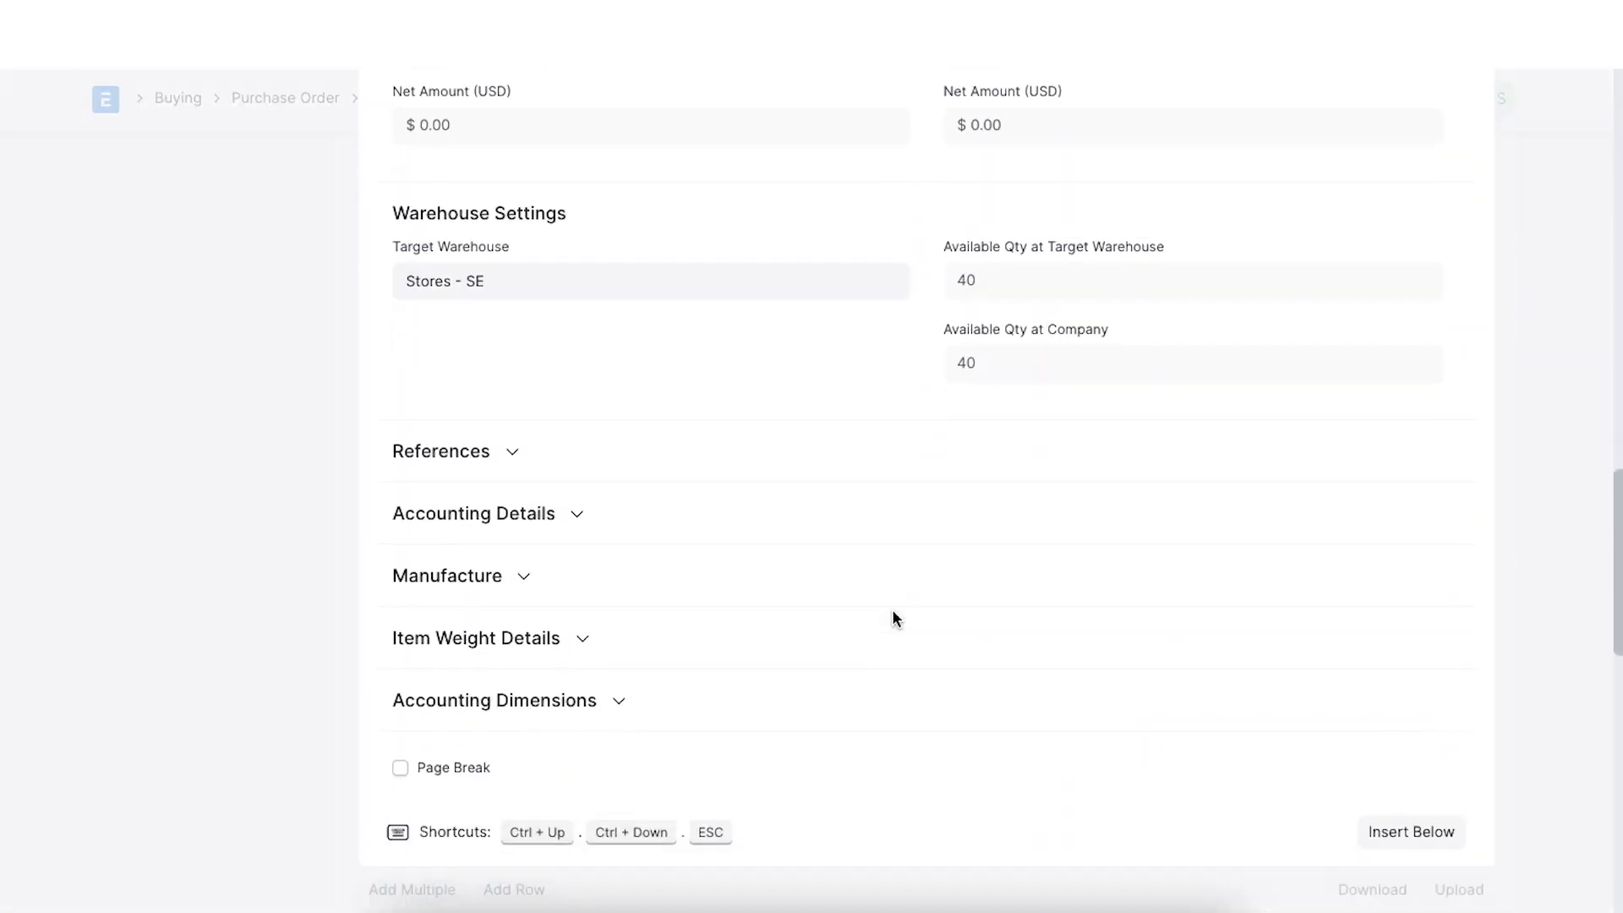
left_click(510, 404)
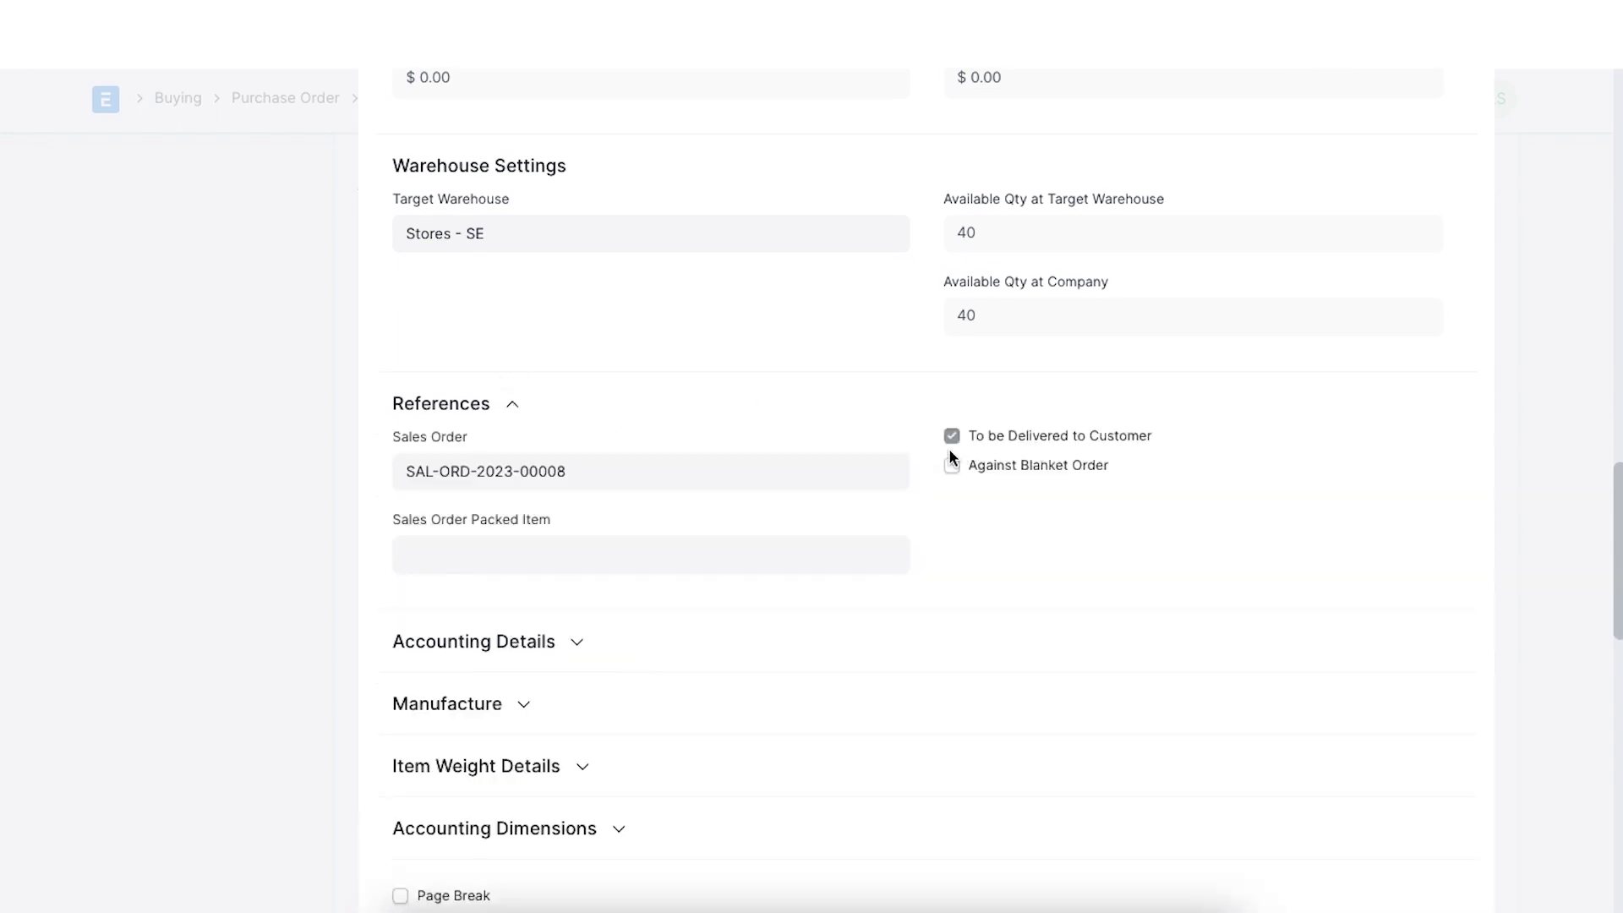
left_click(514, 406)
scroll(780, 424, "up", 12)
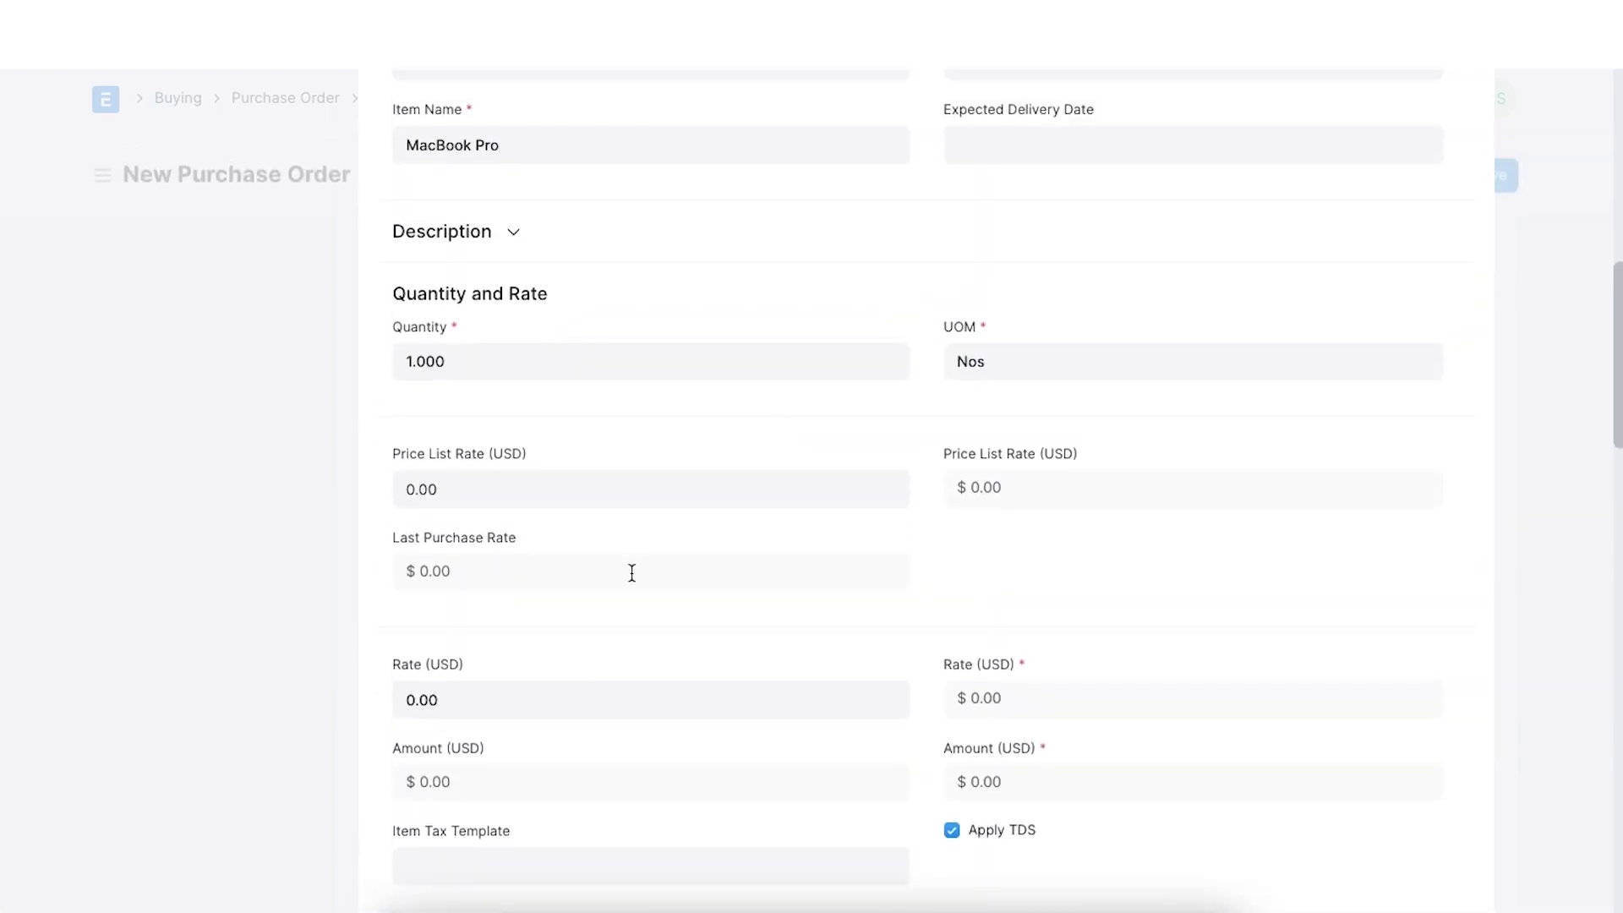
left_click(508, 711)
type("1200")
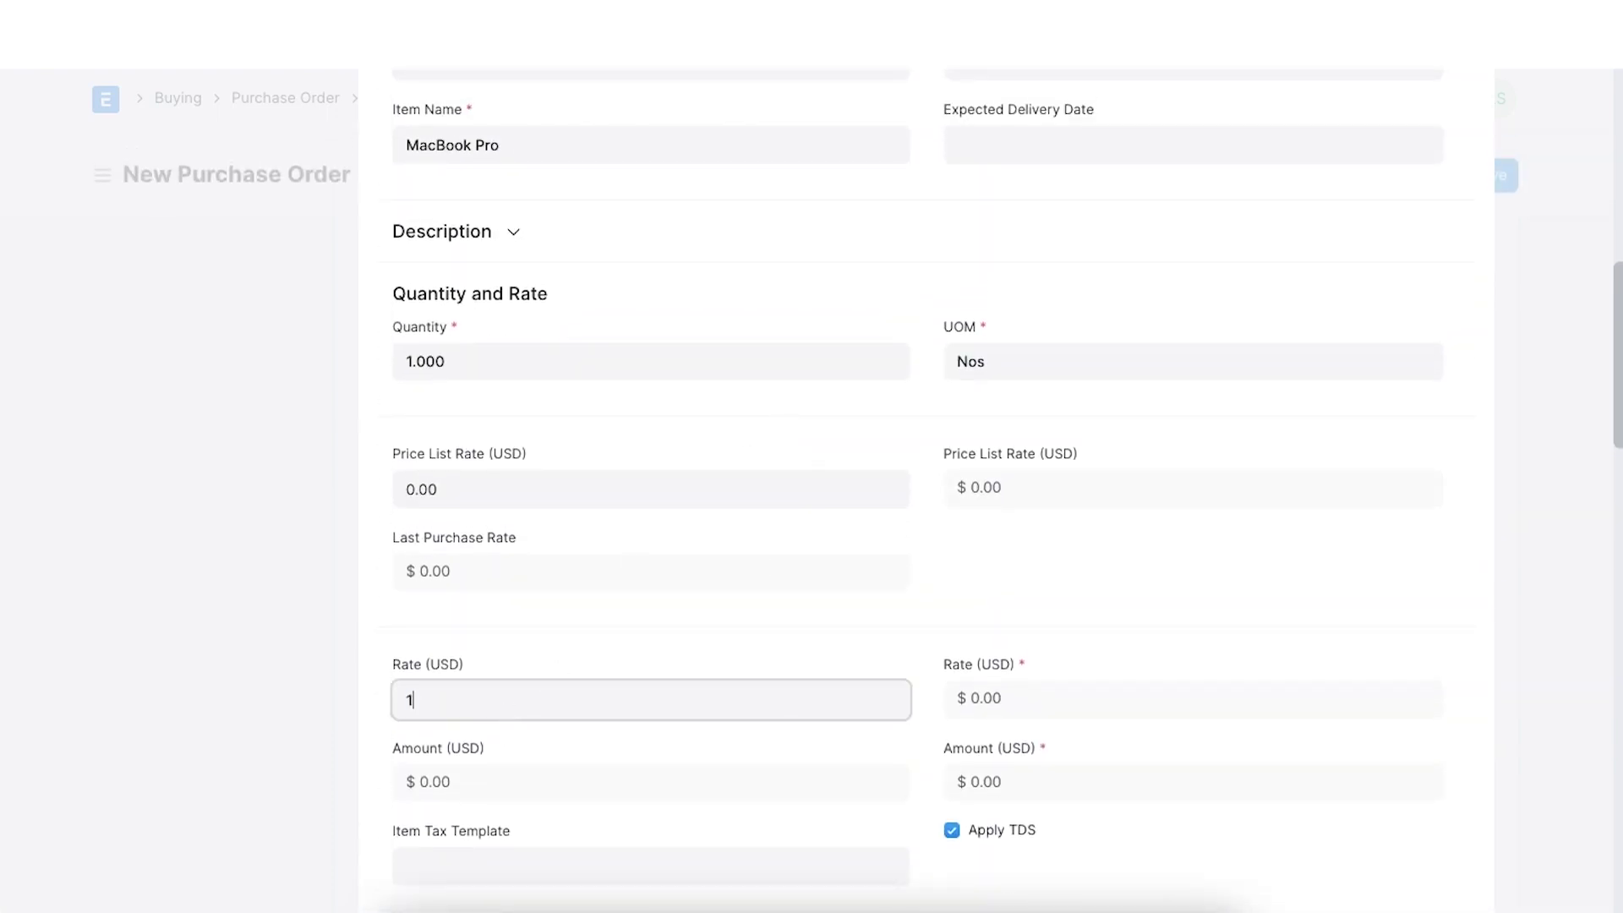
left_click(656, 755)
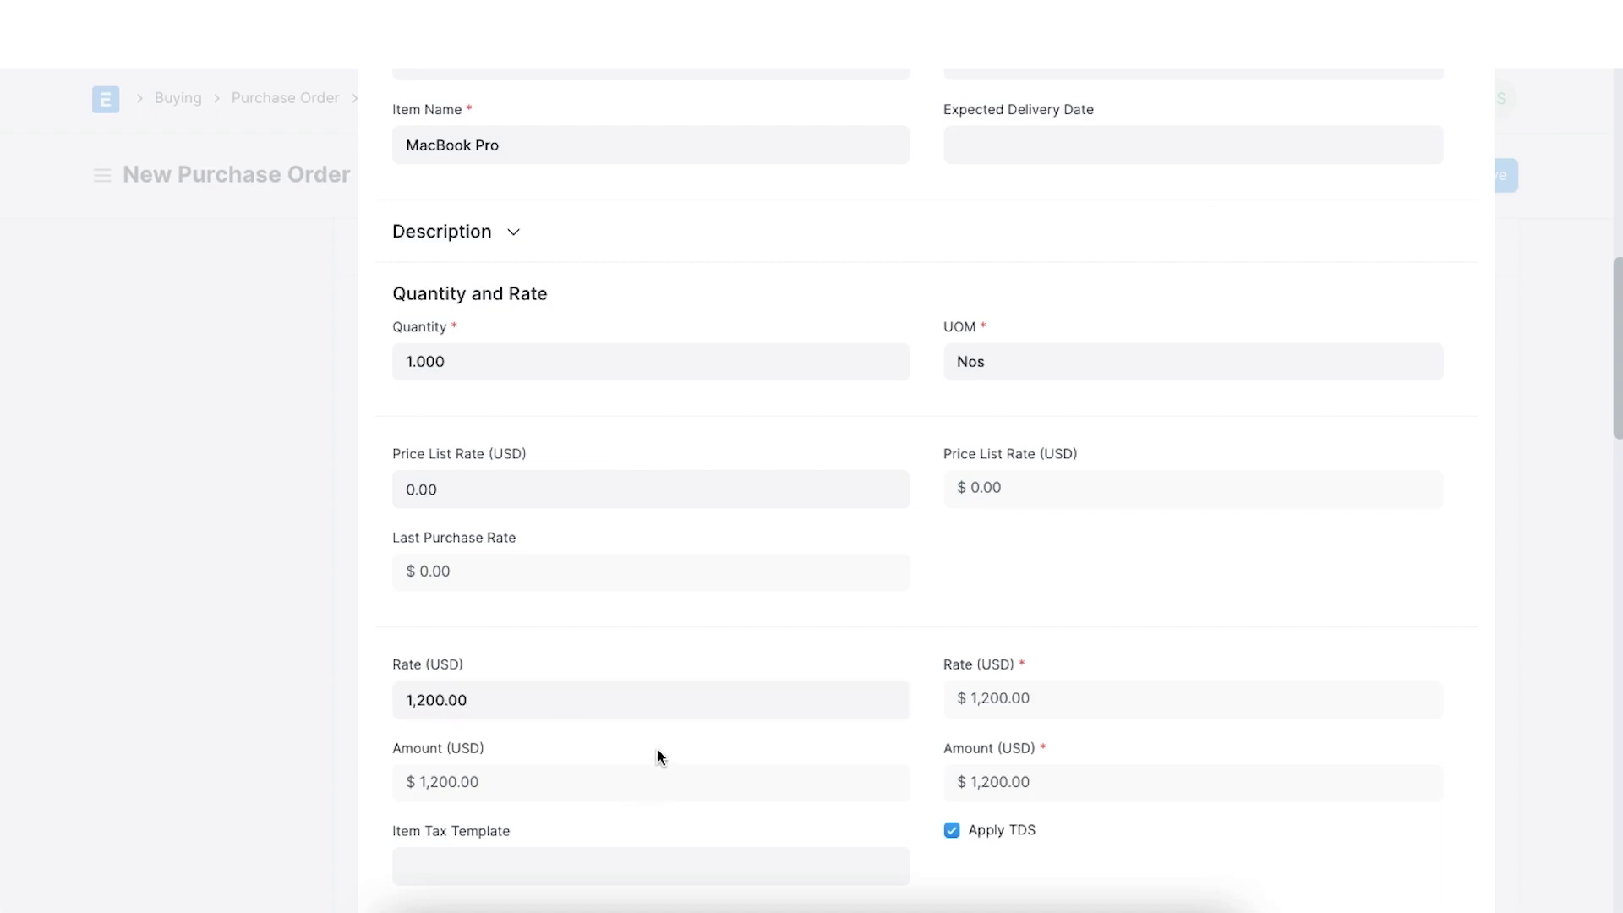
left_click(285, 545)
Save and submit the Geneva Inc. purchase order, then set its status to Delivered.
left_click(1488, 174)
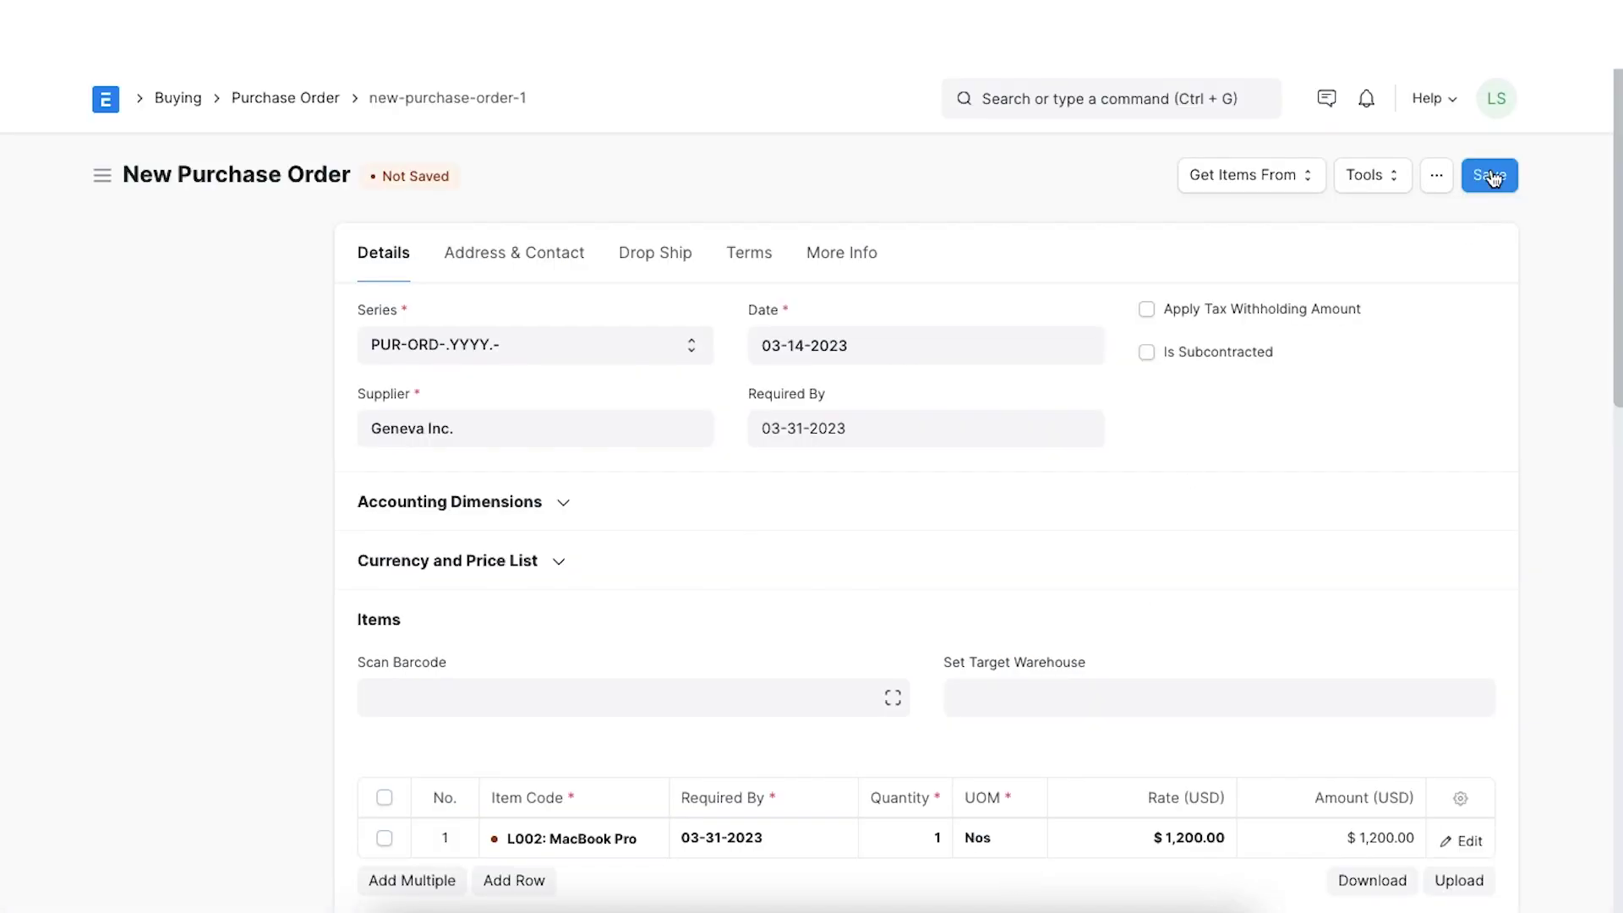
left_click(1492, 176)
left_click(1089, 266)
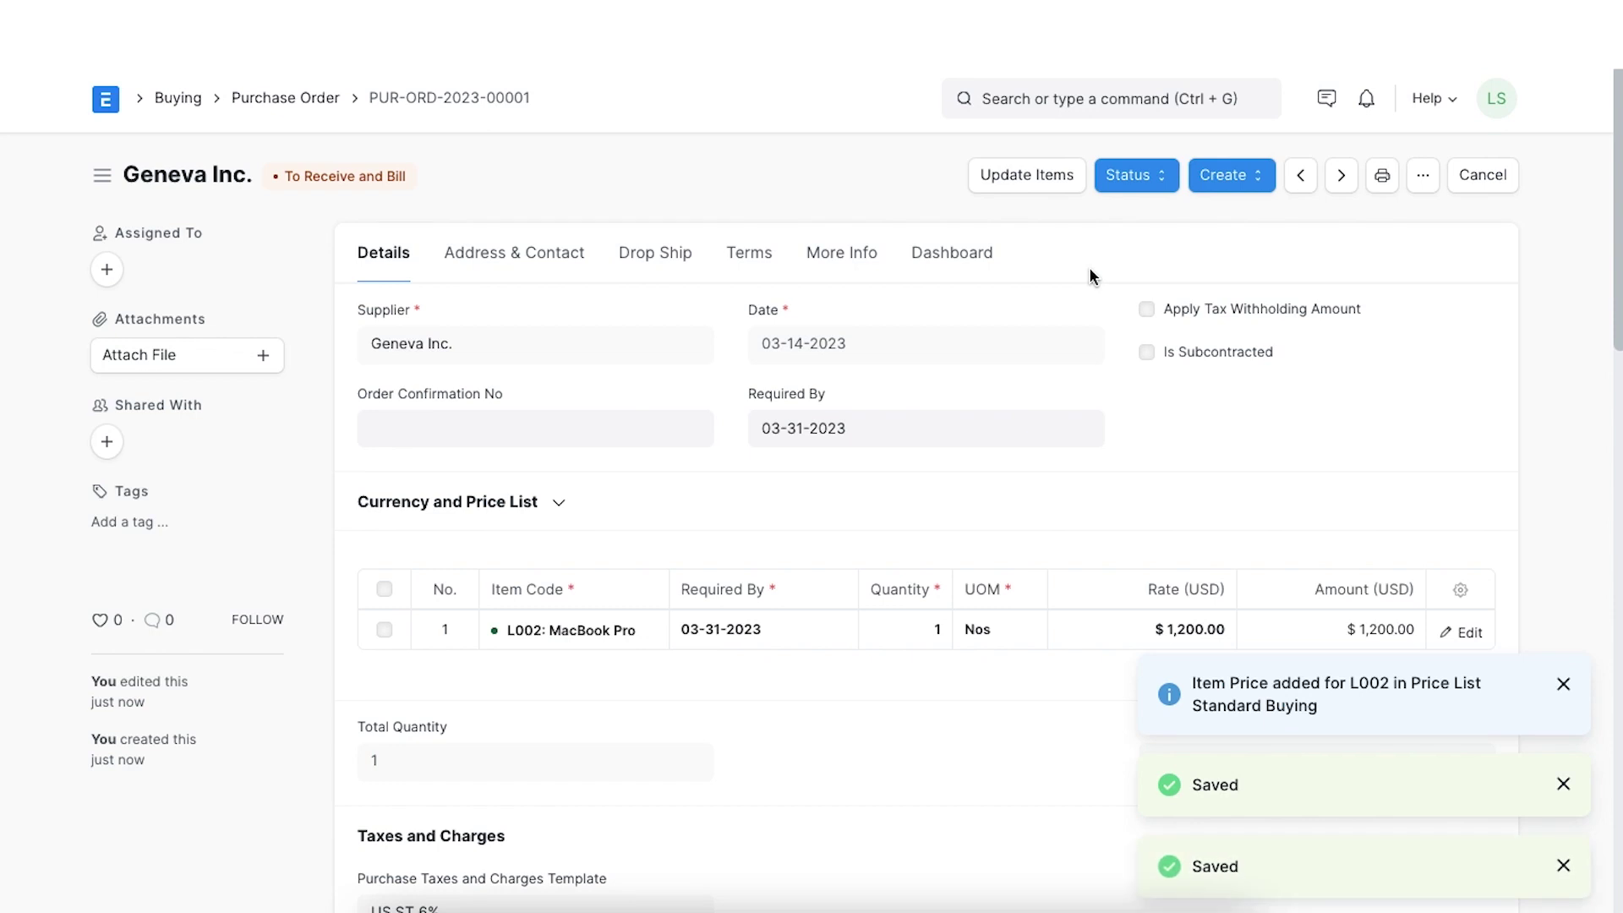
left_click(1163, 181)
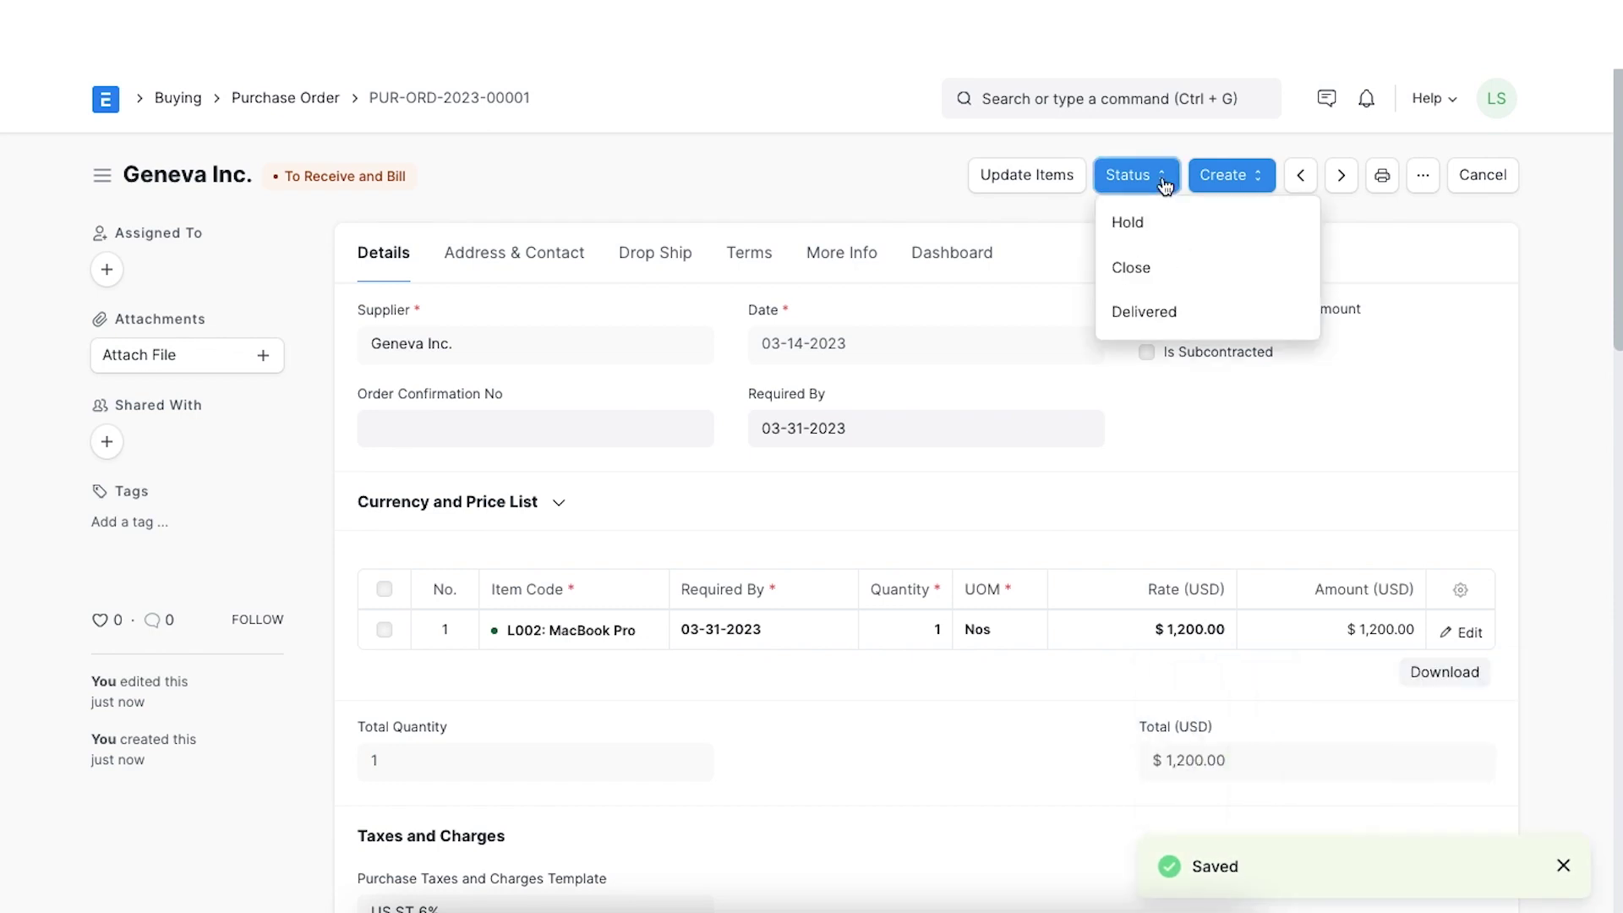
left_click(1211, 311)
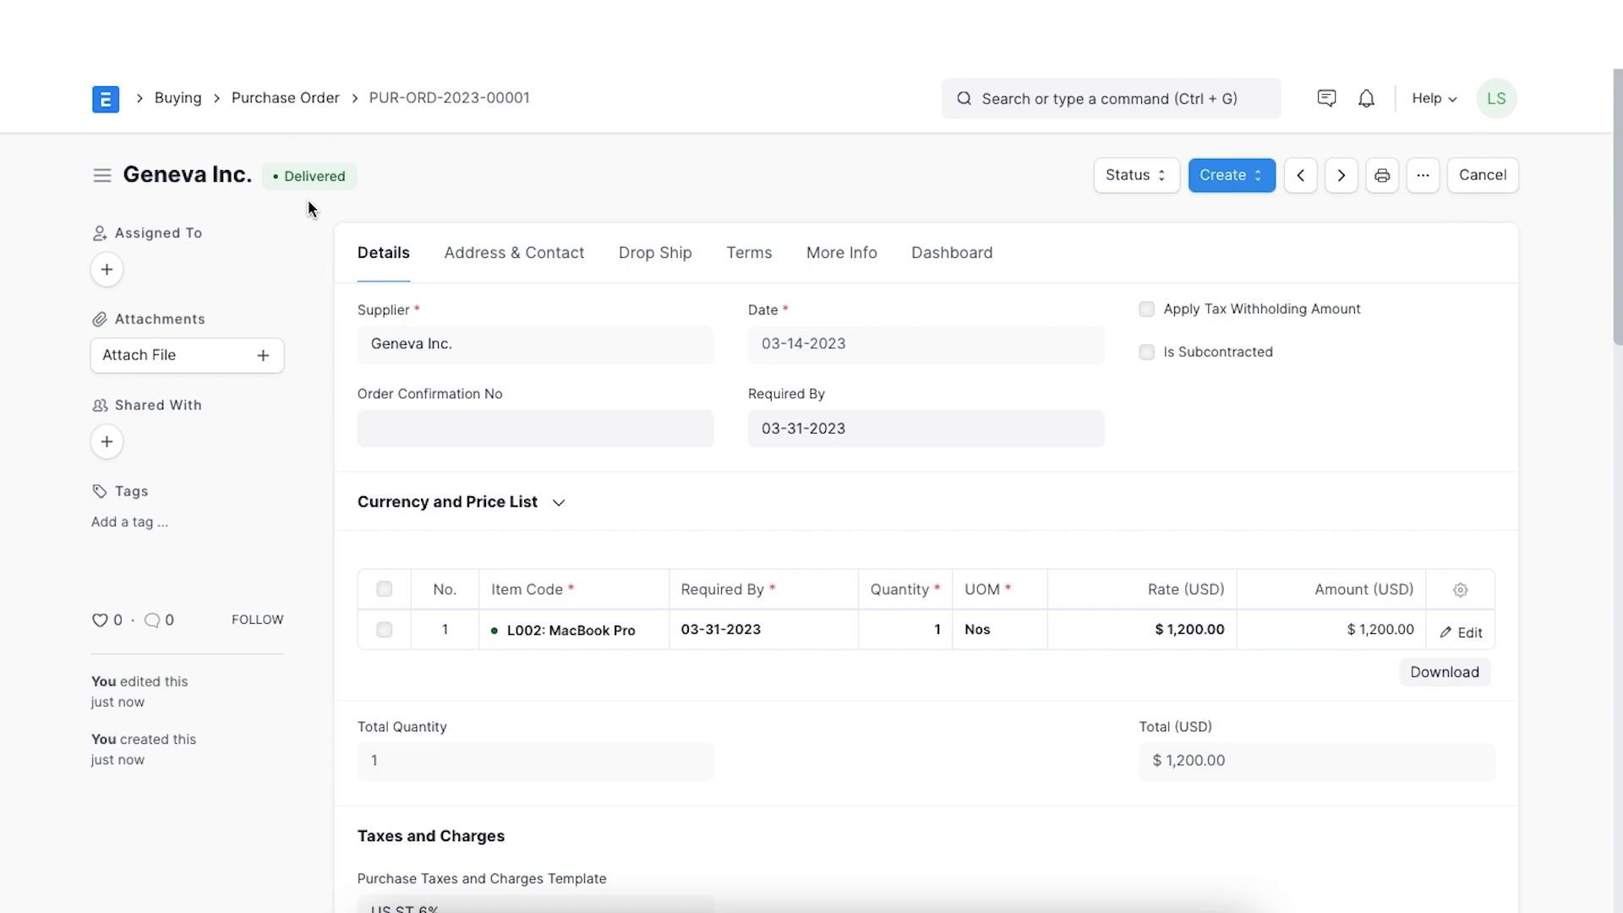
Create a purchase invoice from the delivered order, then save and permanently submit it.
left_click(1231, 193)
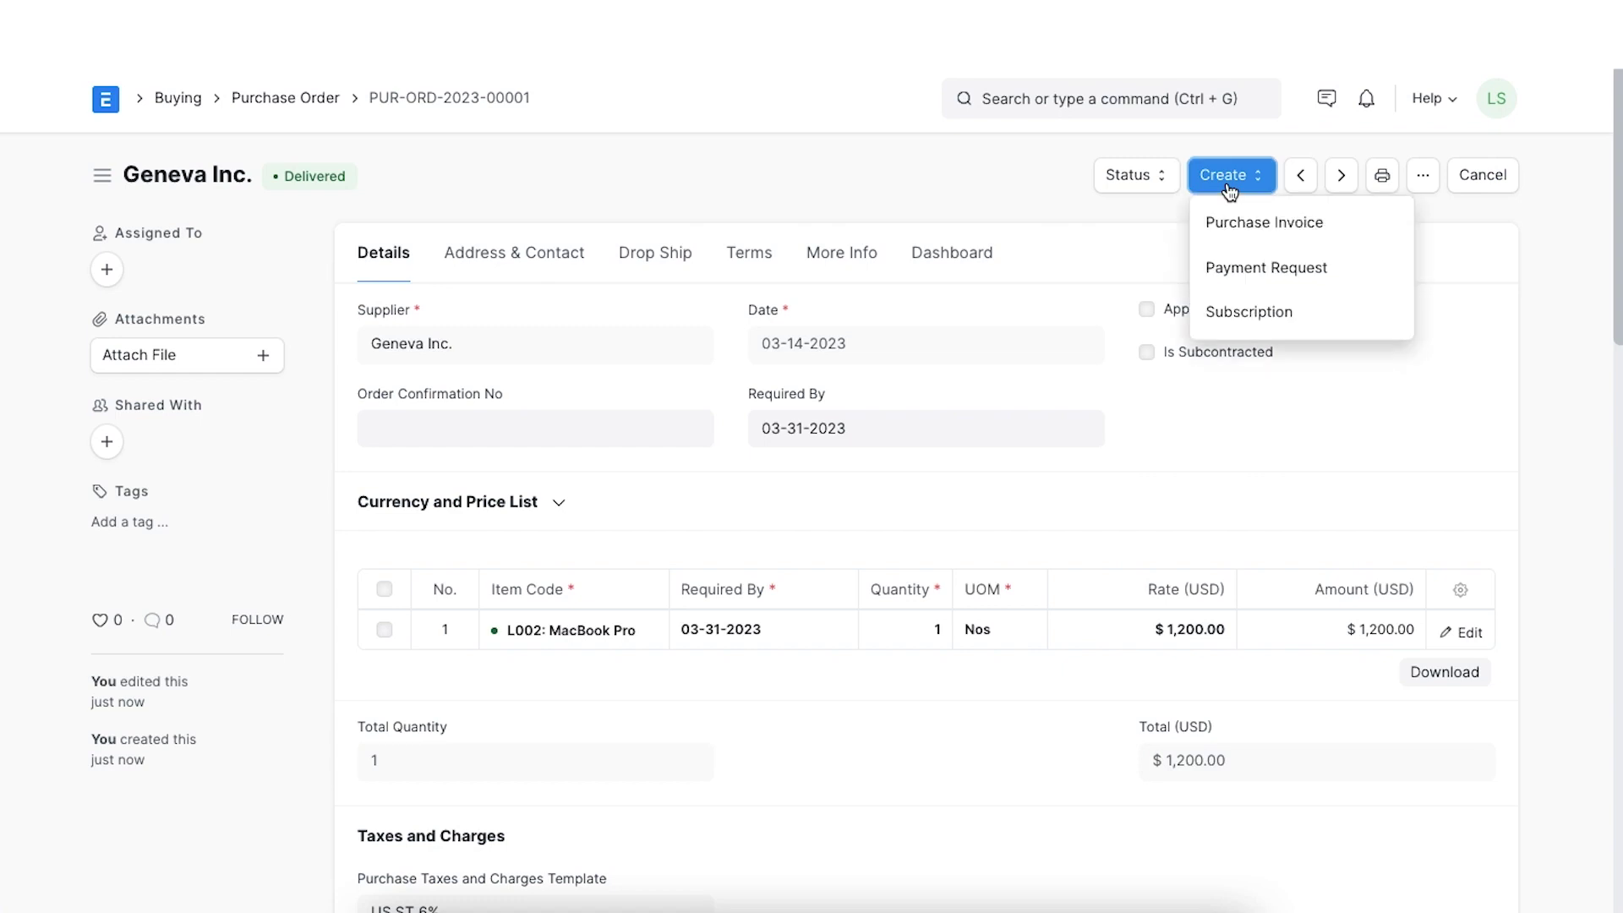
left_click(1361, 220)
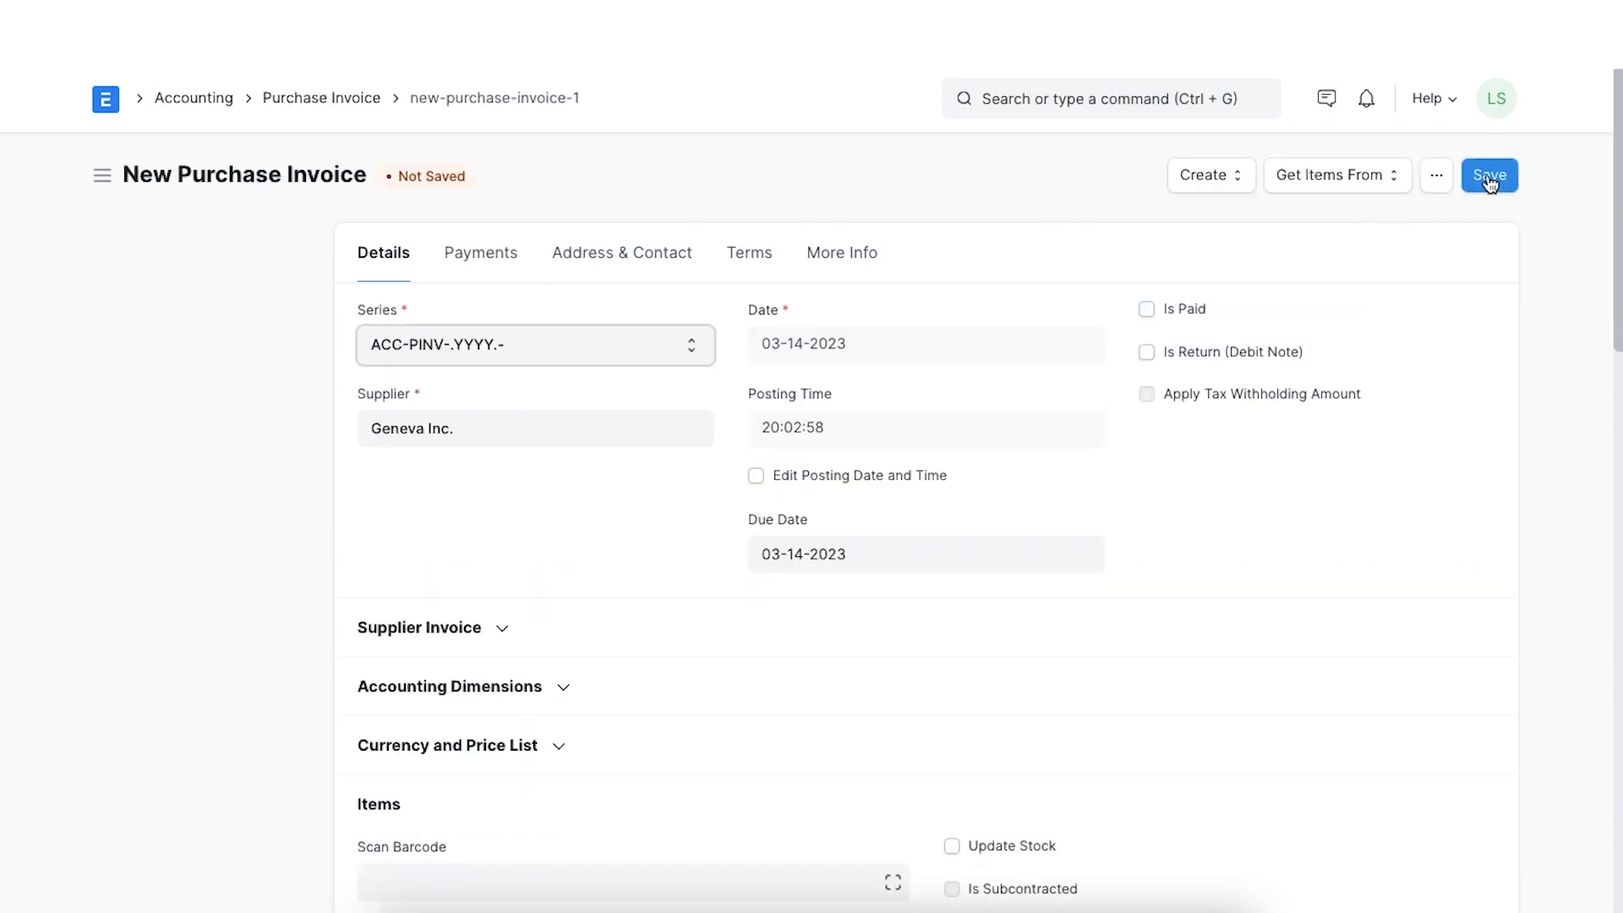
left_click(1490, 177)
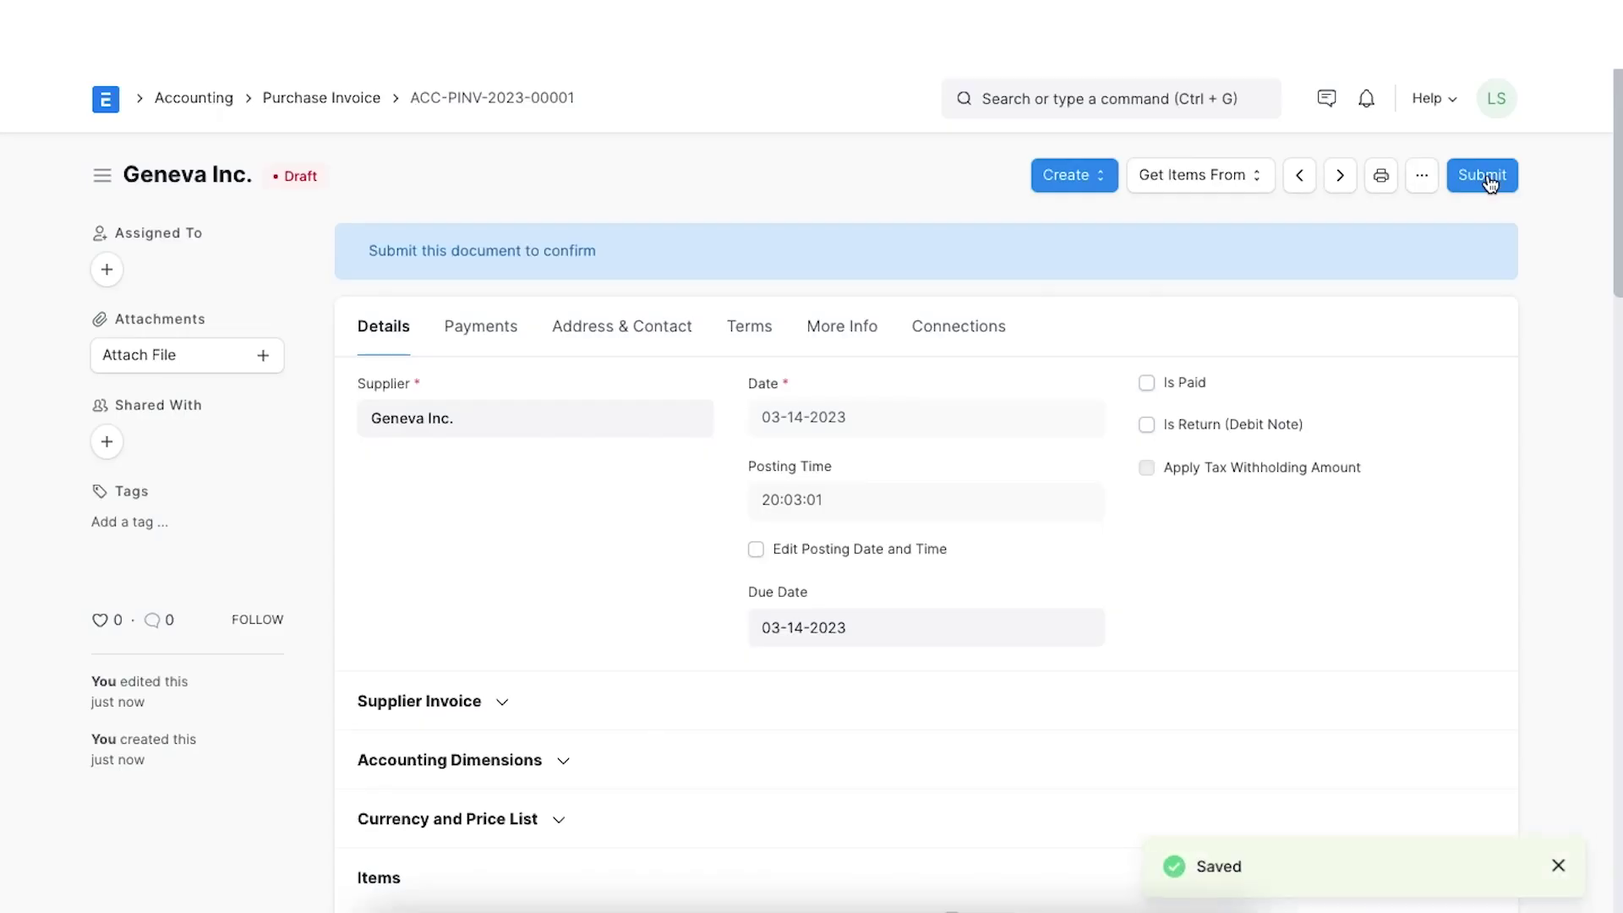
left_click(1487, 175)
left_click(1080, 253)
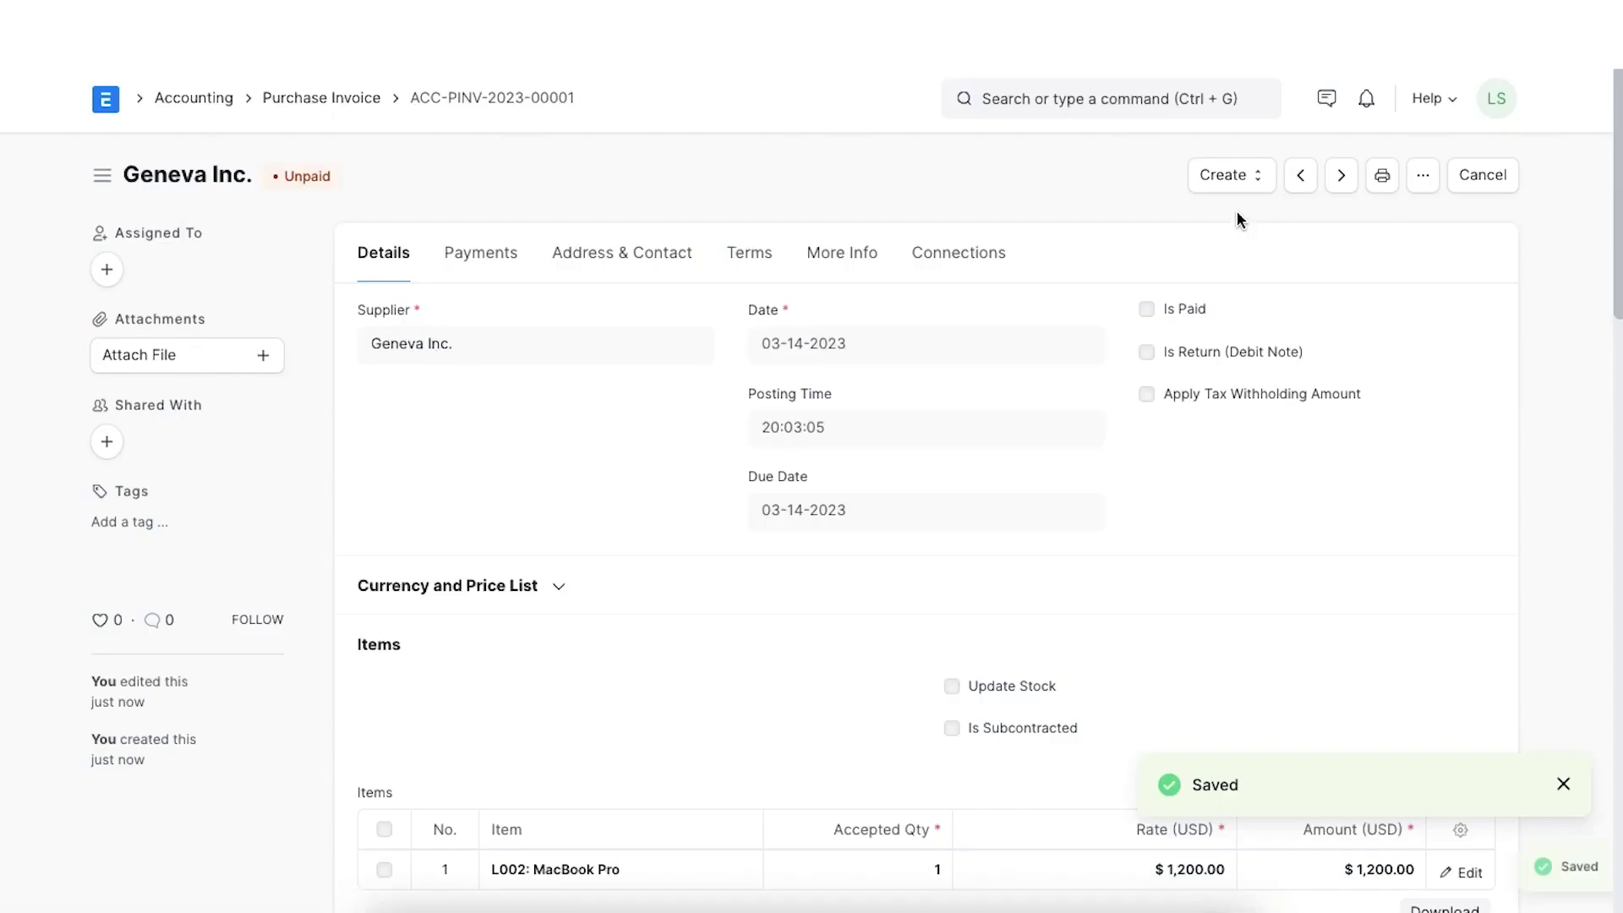
left_click(1227, 177)
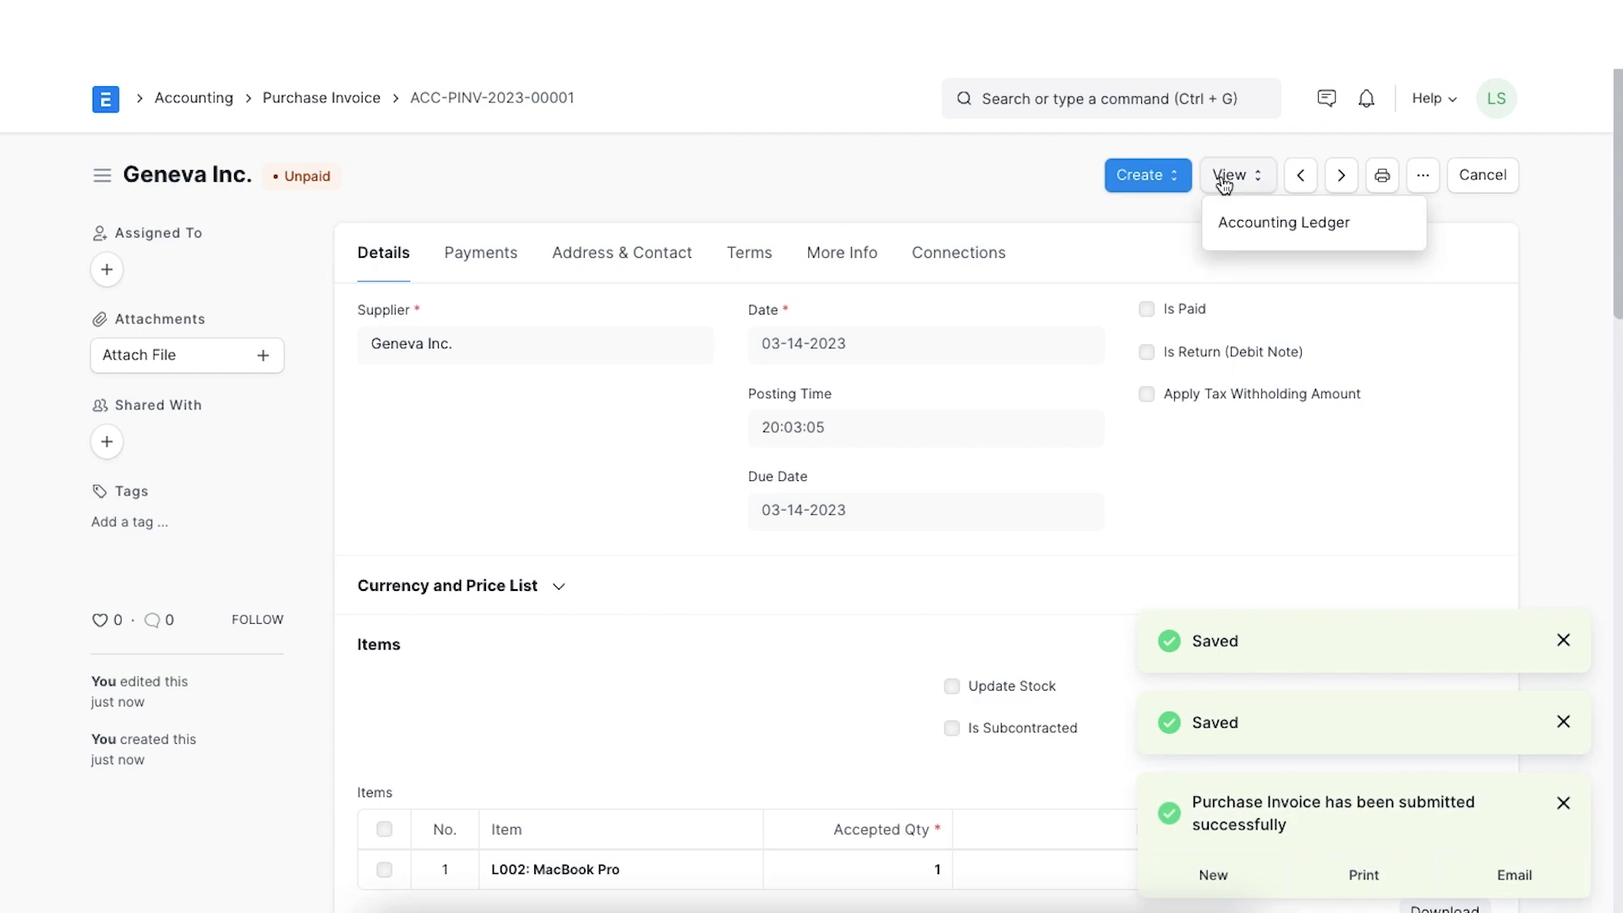
Open the Accounting Ledger to review the purchase invoice's general ledger entries.
left_click(1248, 245)
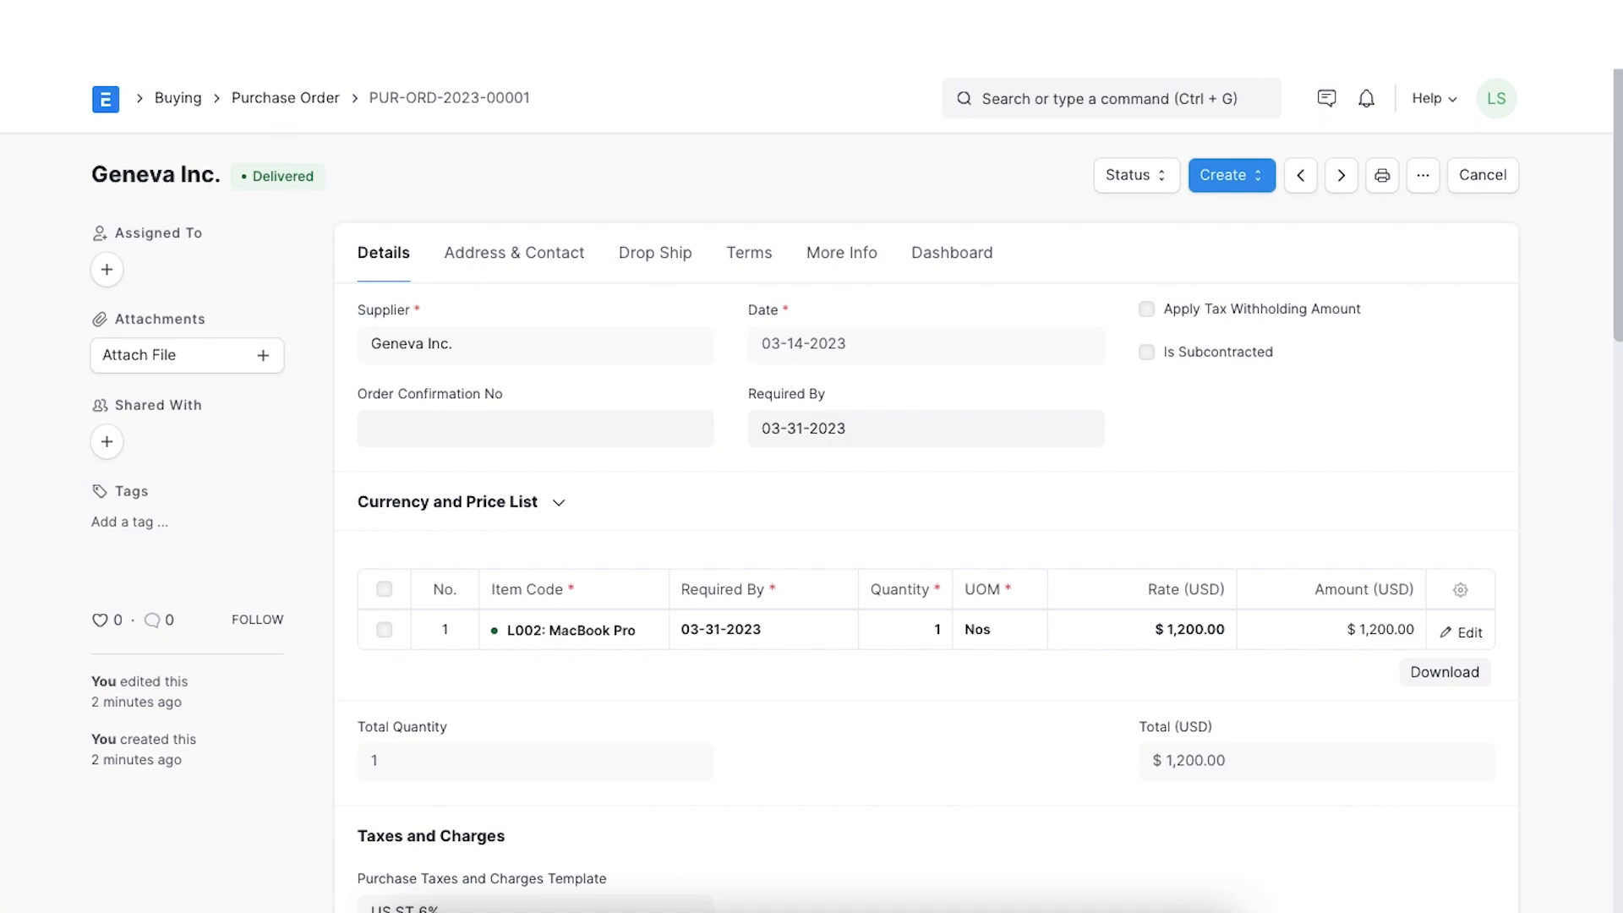
Create a sales invoice from SAL-ORD-2023-00008 and check the MacBook Pro line at $2,400.00.
left_click(19, 51)
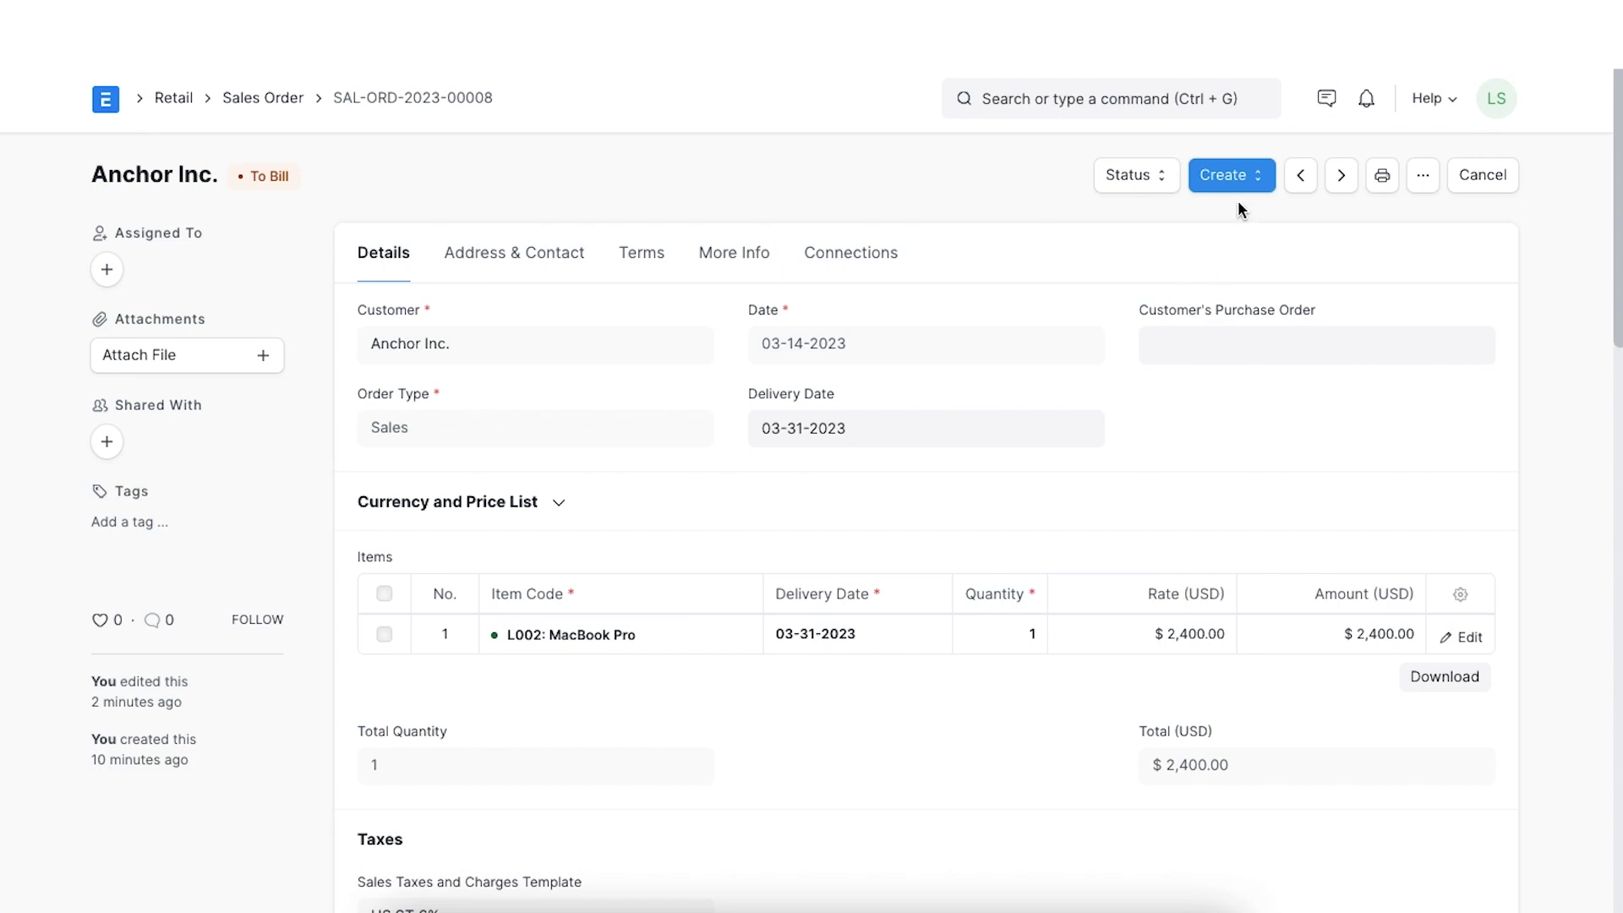
left_click(1256, 184)
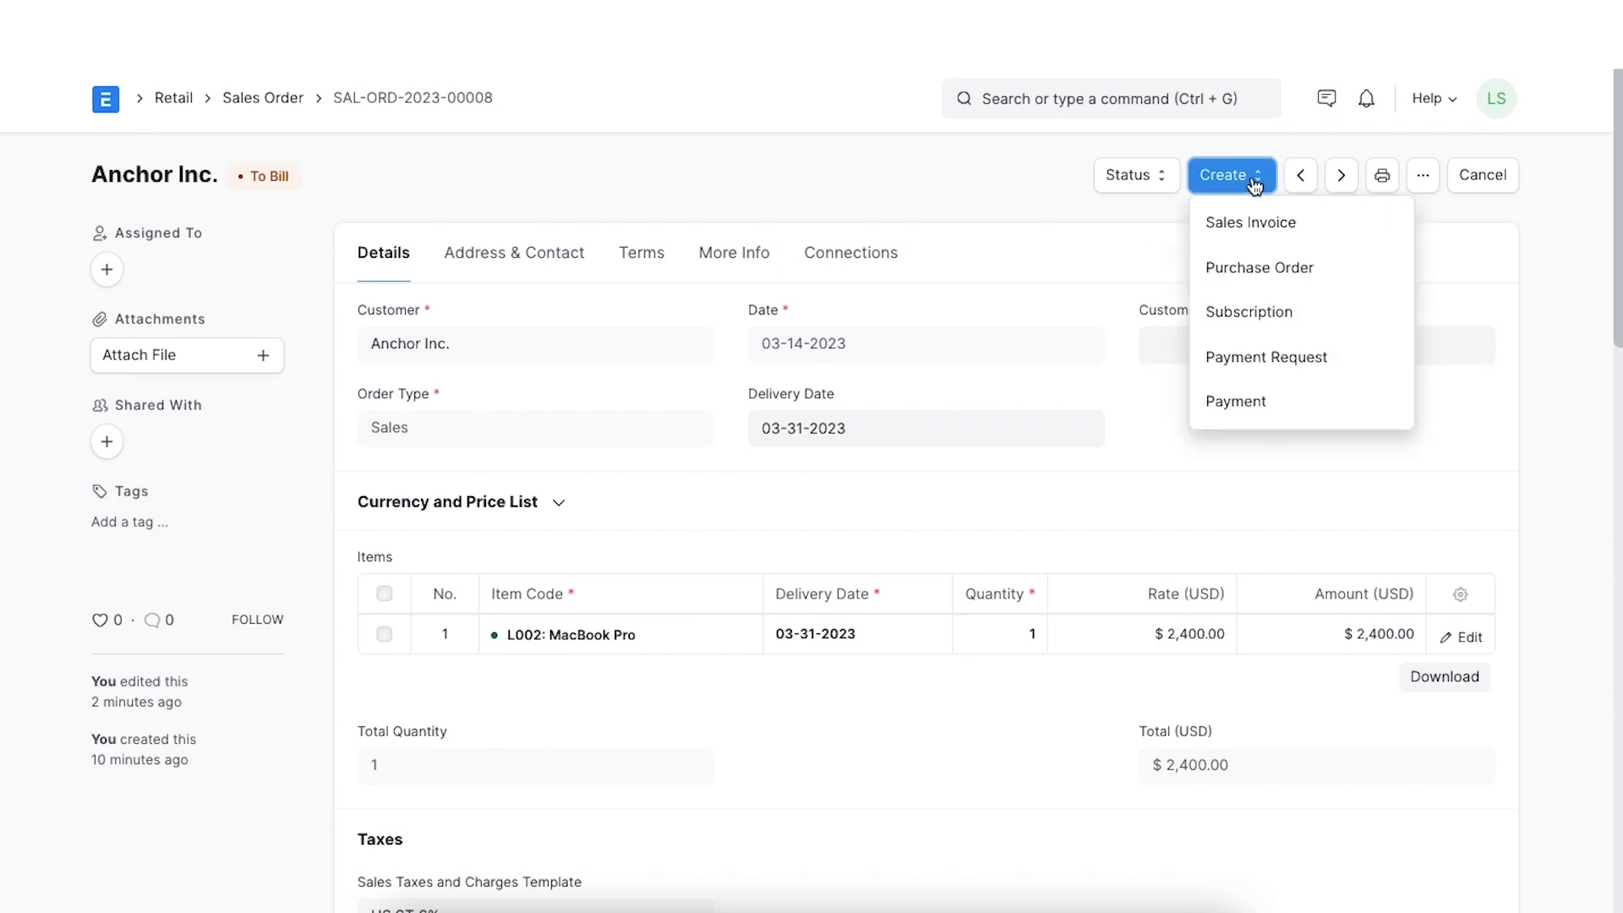
left_click(1334, 221)
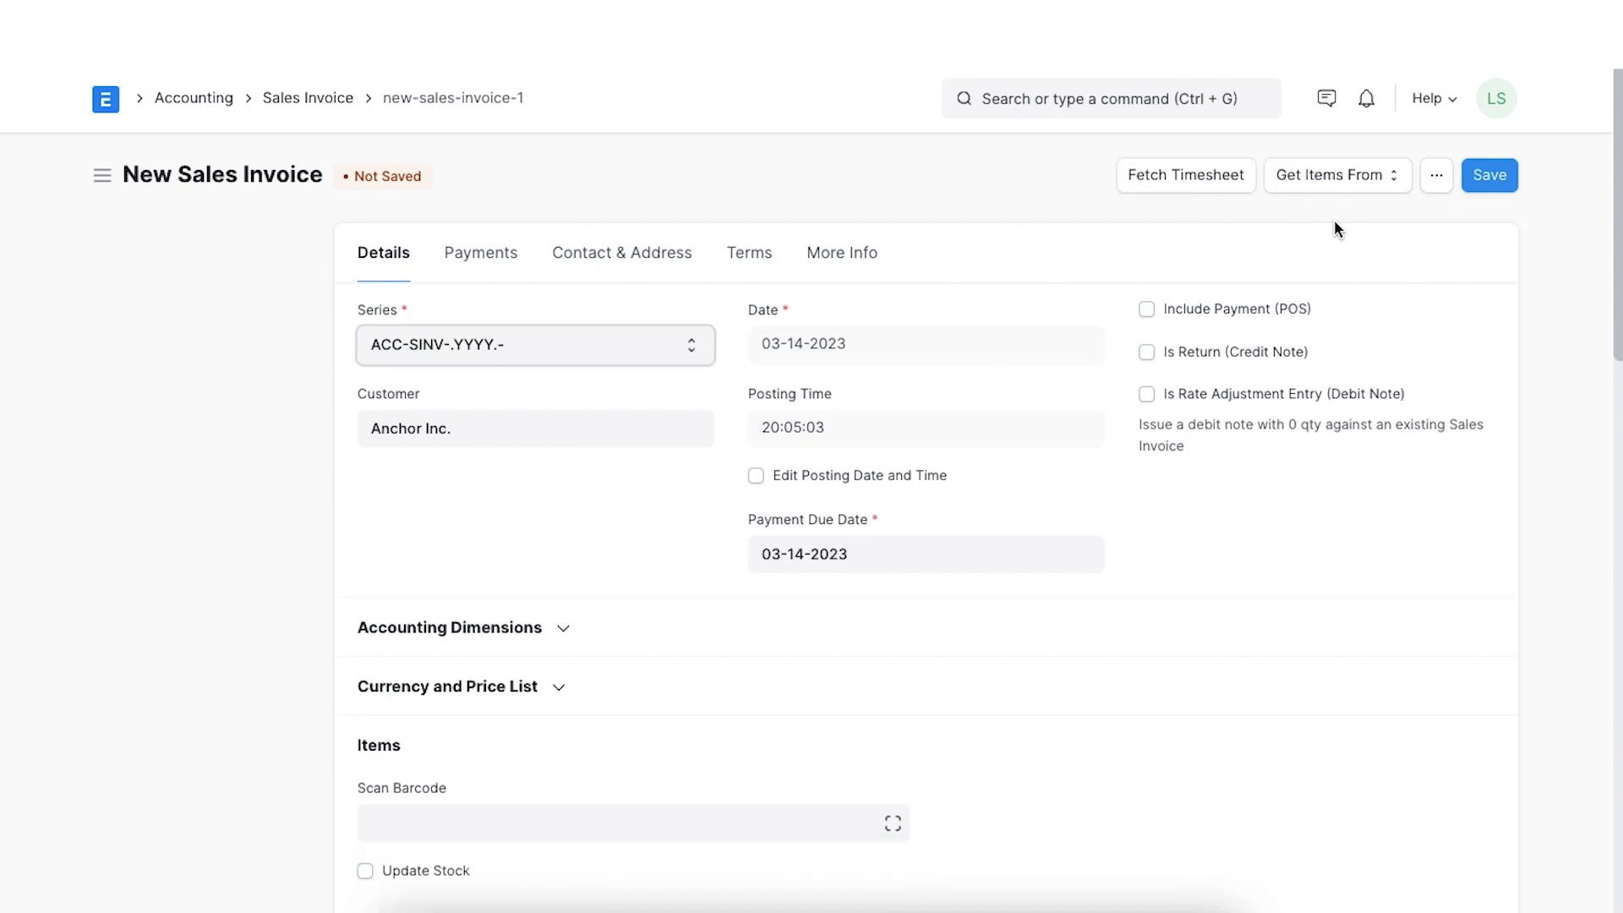
scroll(1253, 658, "down", 4)
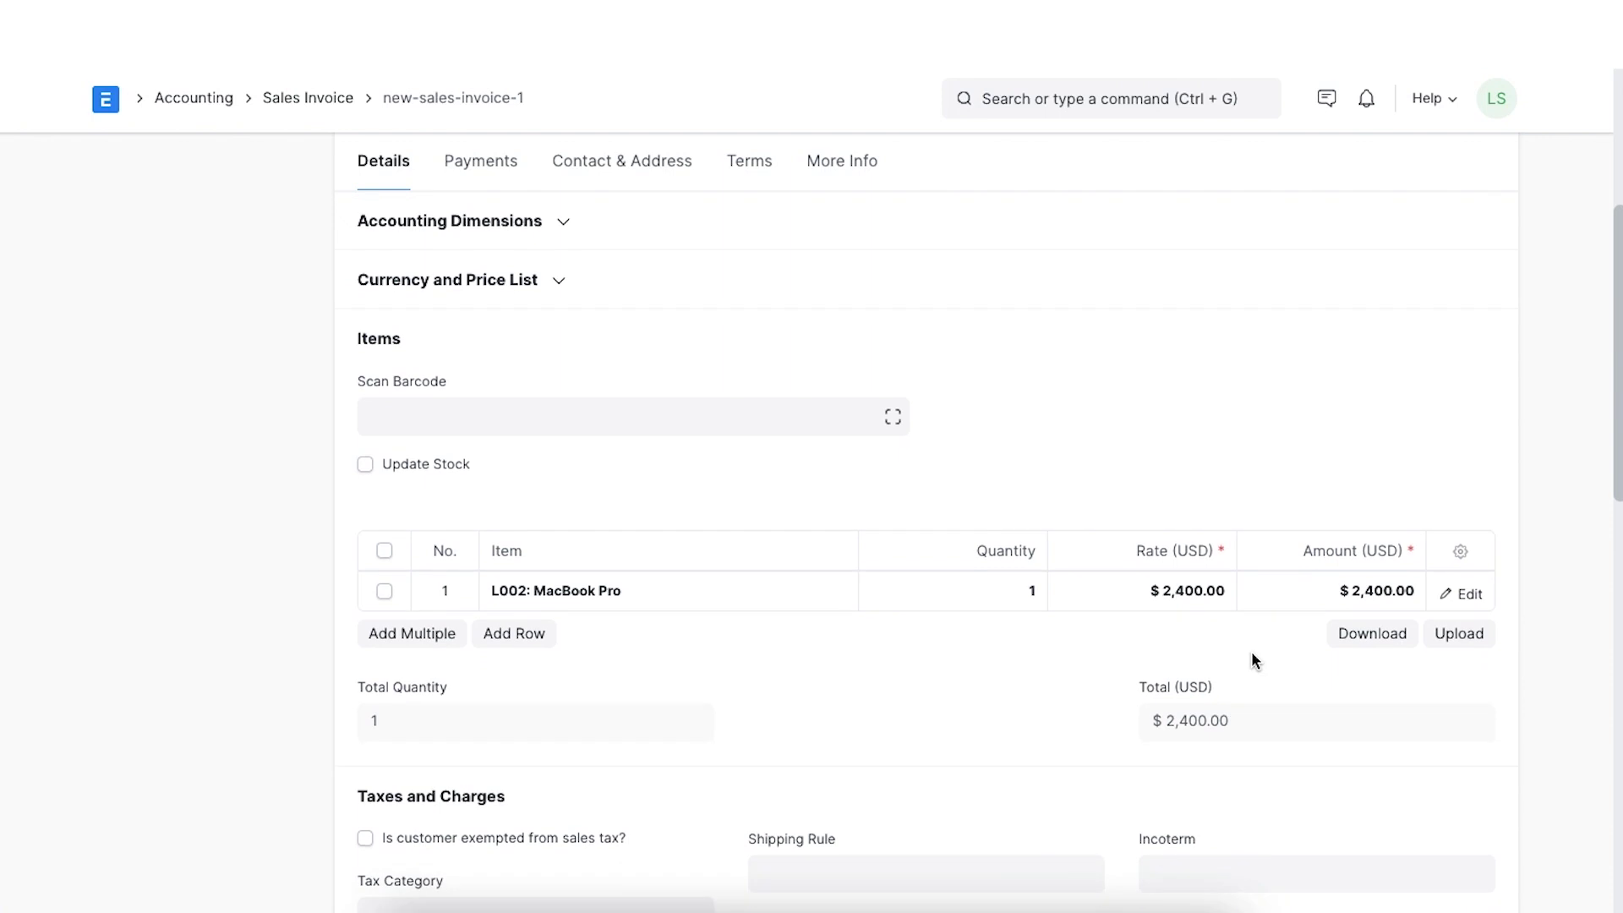
scroll(1251, 651, "up", 1)
scroll(1251, 659, "up", 4)
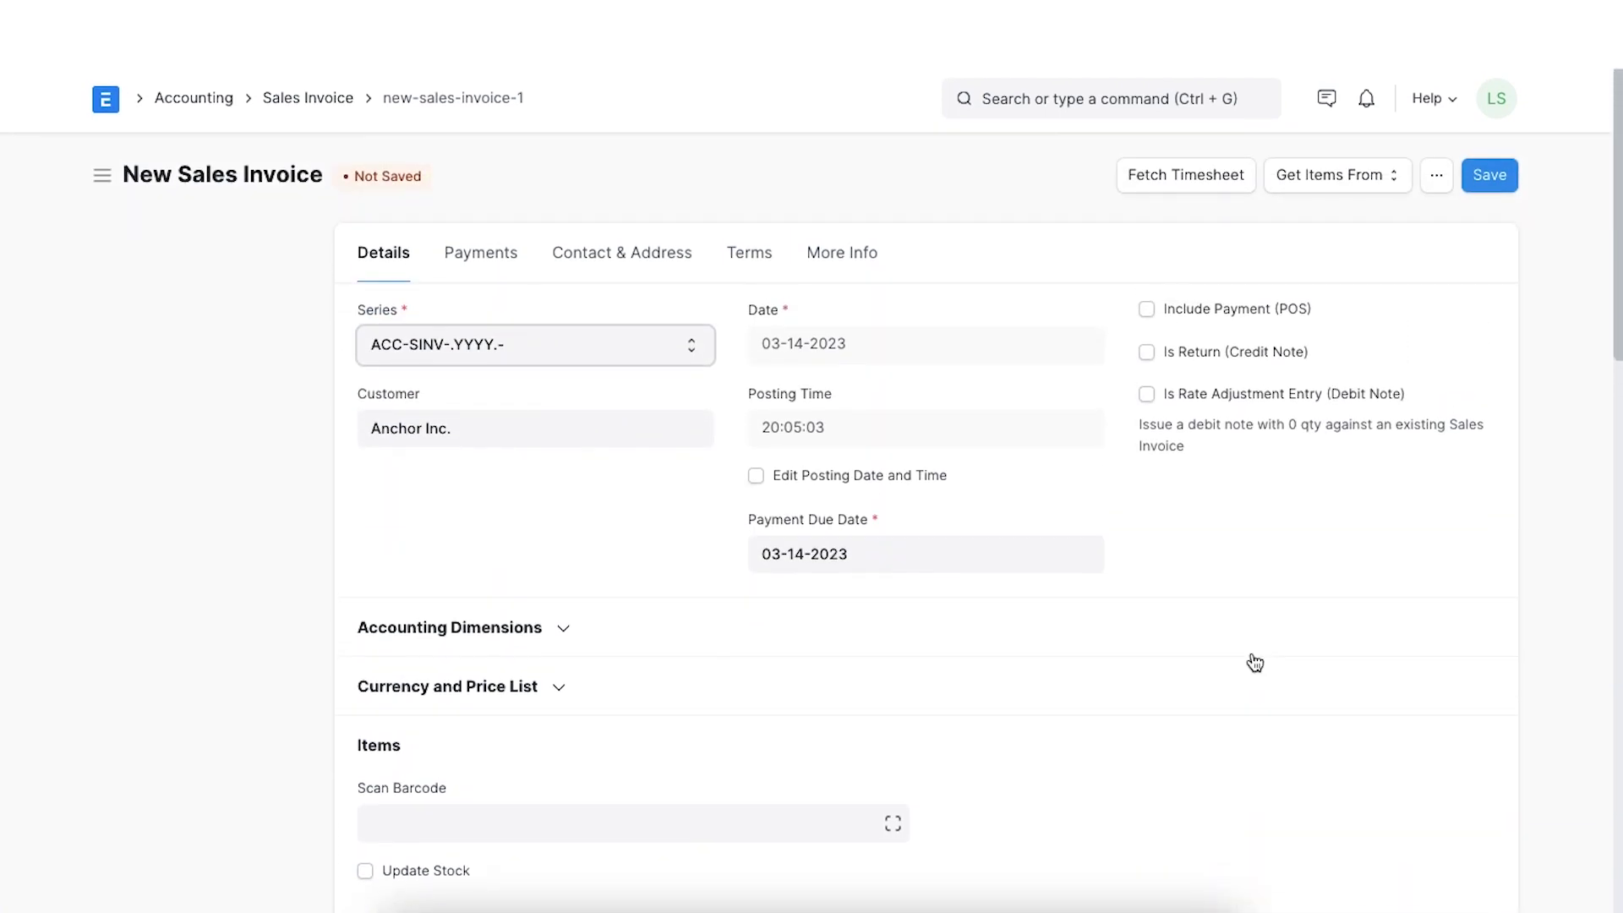
Apply the General Electronics T$C terms template to the sales invoice.
left_click(751, 255)
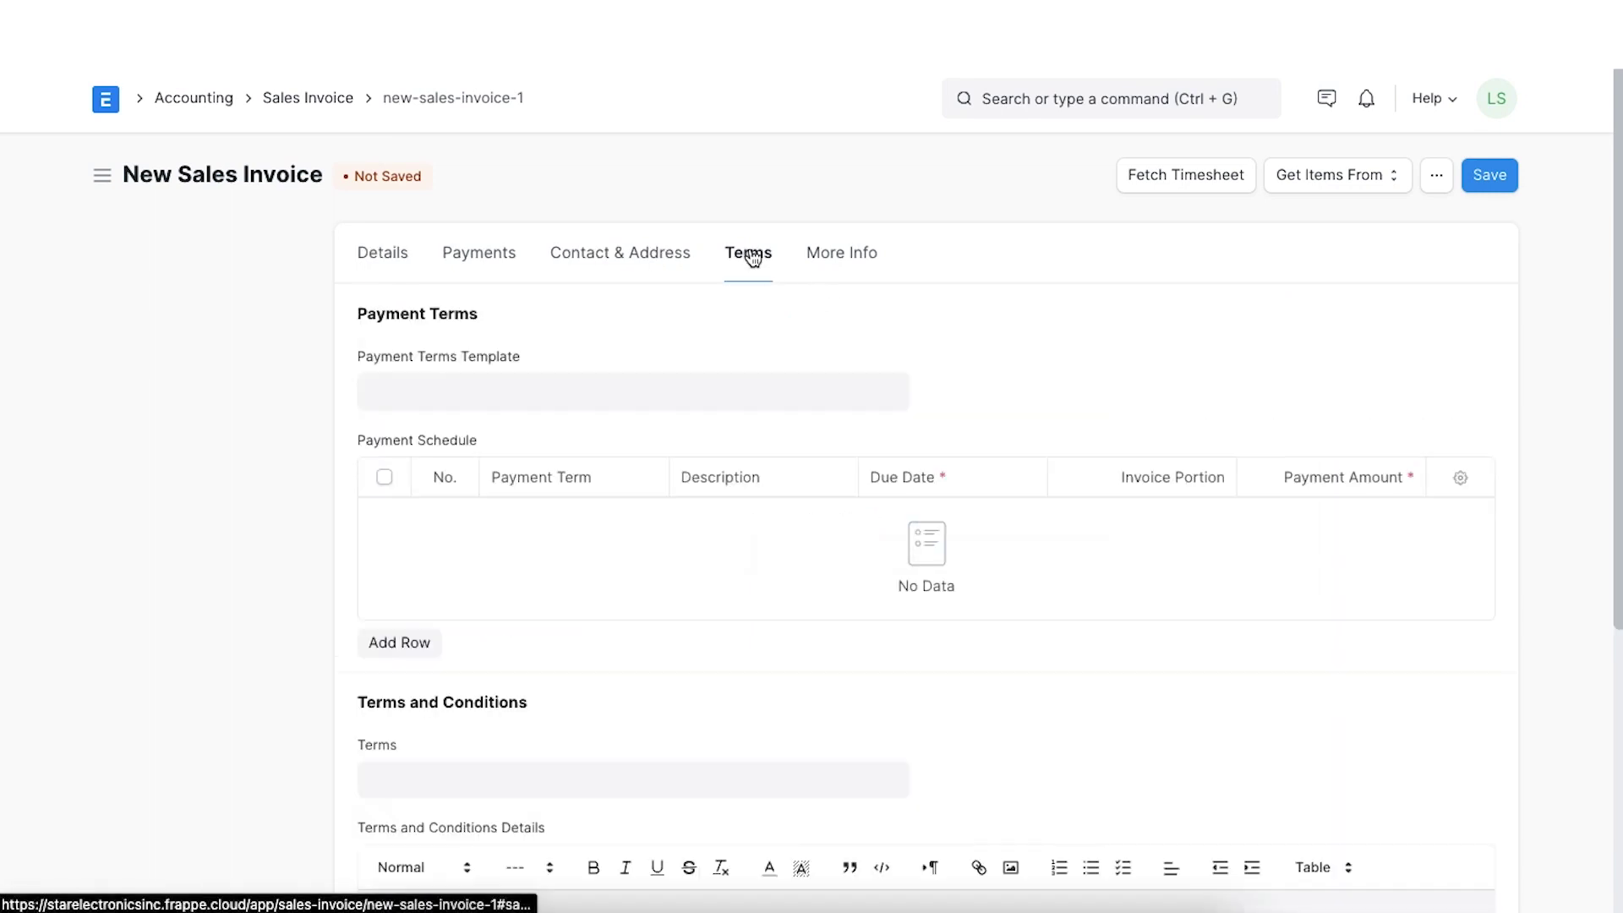
left_click(426, 779)
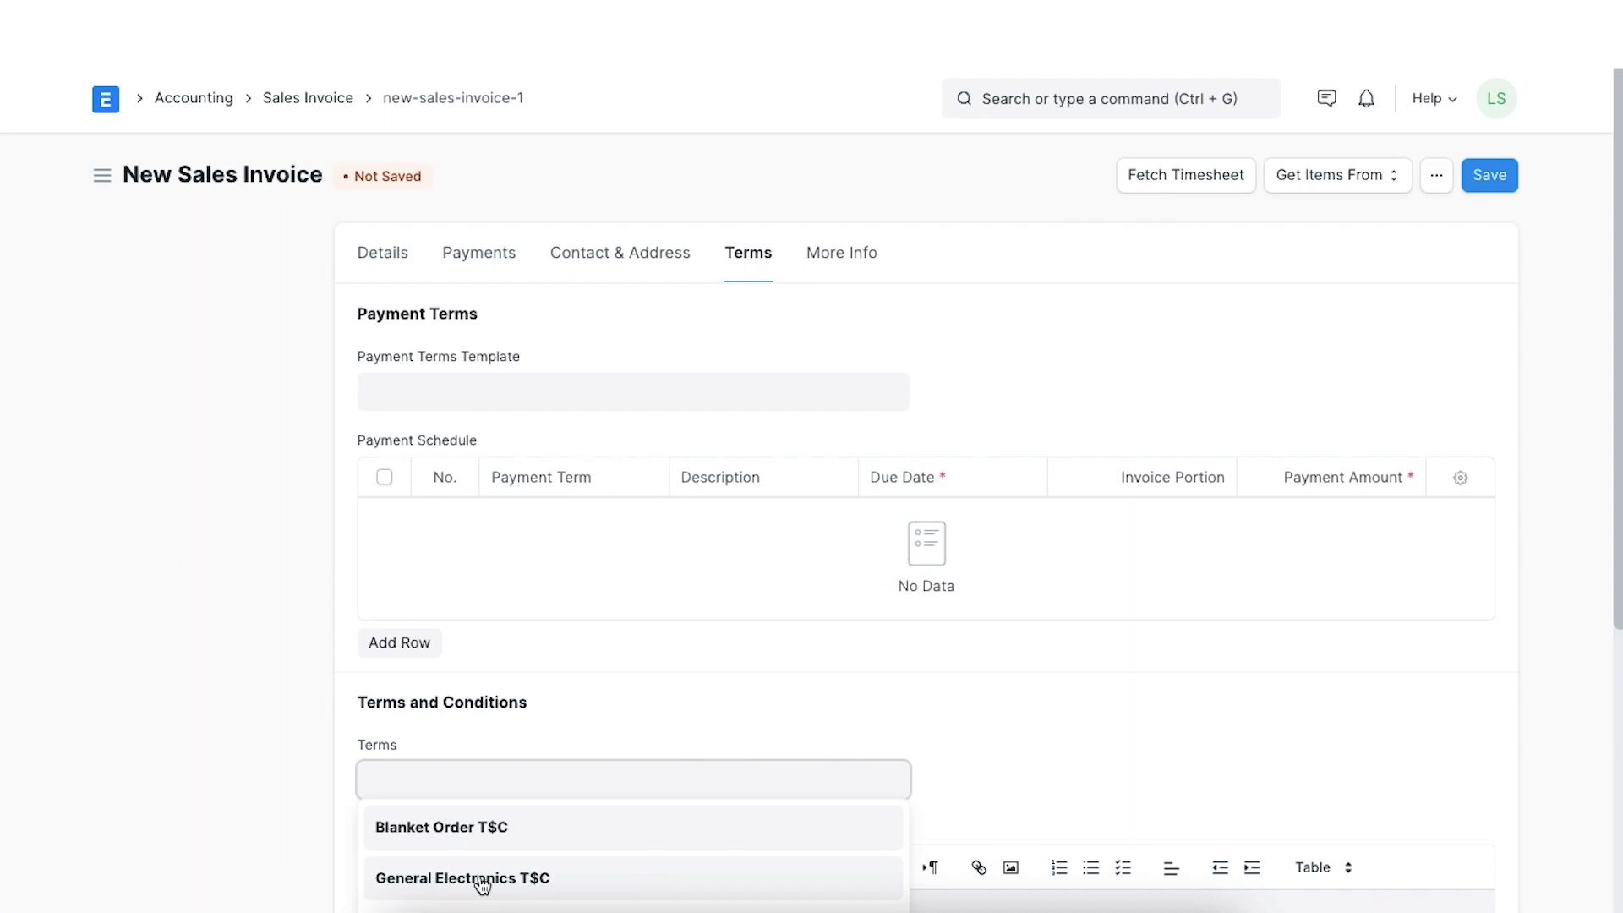
left_click(482, 883)
Save and submit the sales invoice ACC-SINV-2023-00008, leaving it Unpaid.
left_click(1495, 178)
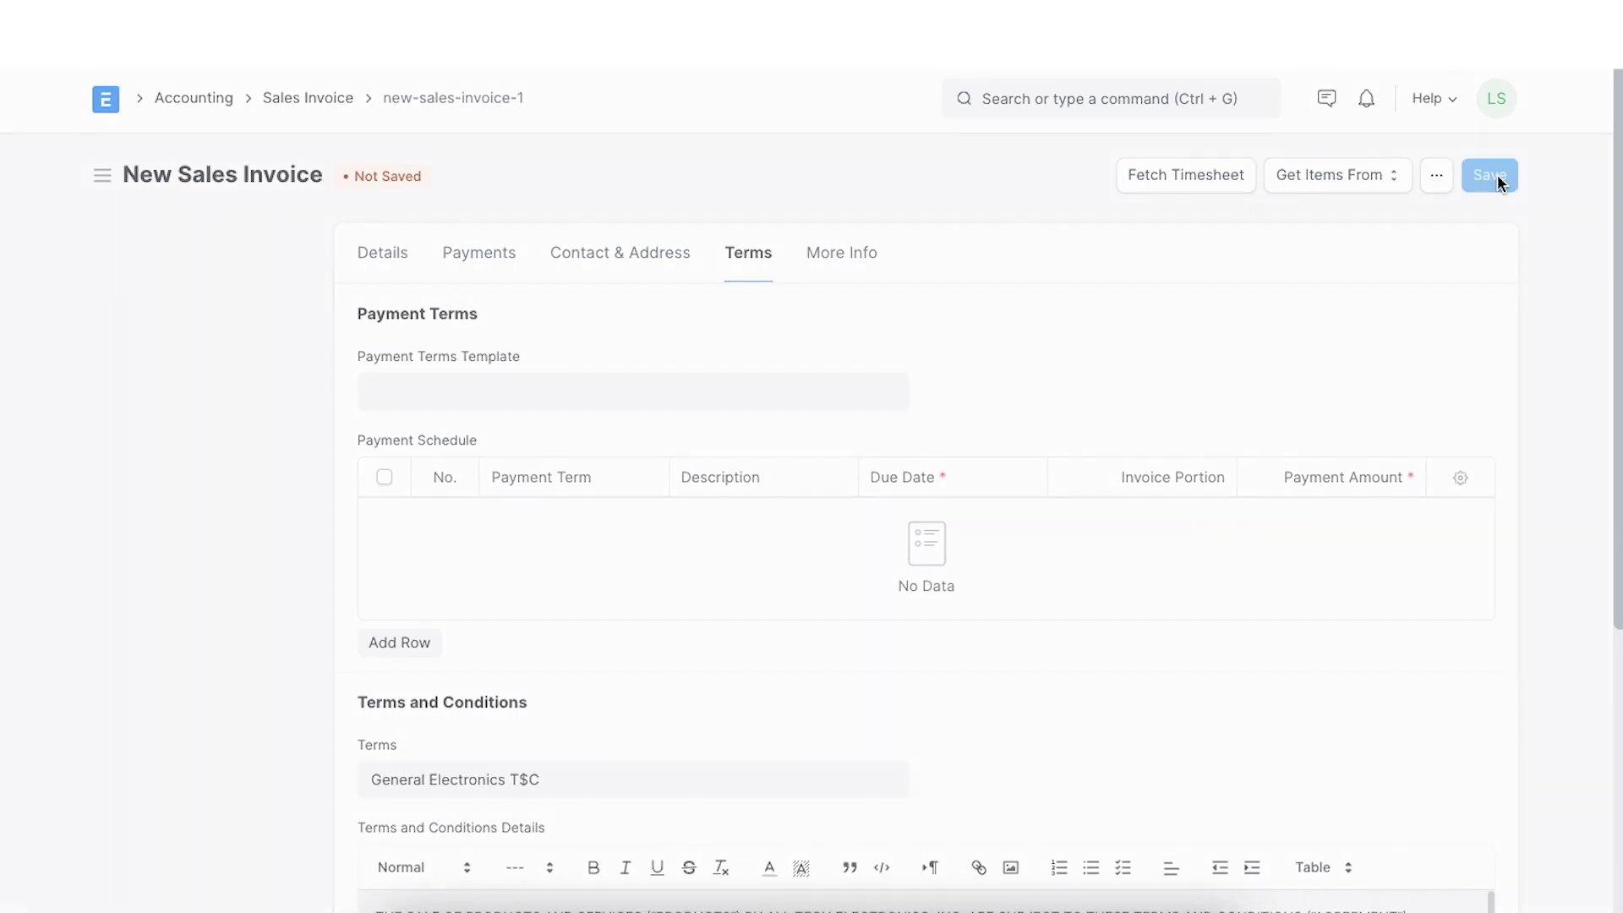
left_click(1498, 176)
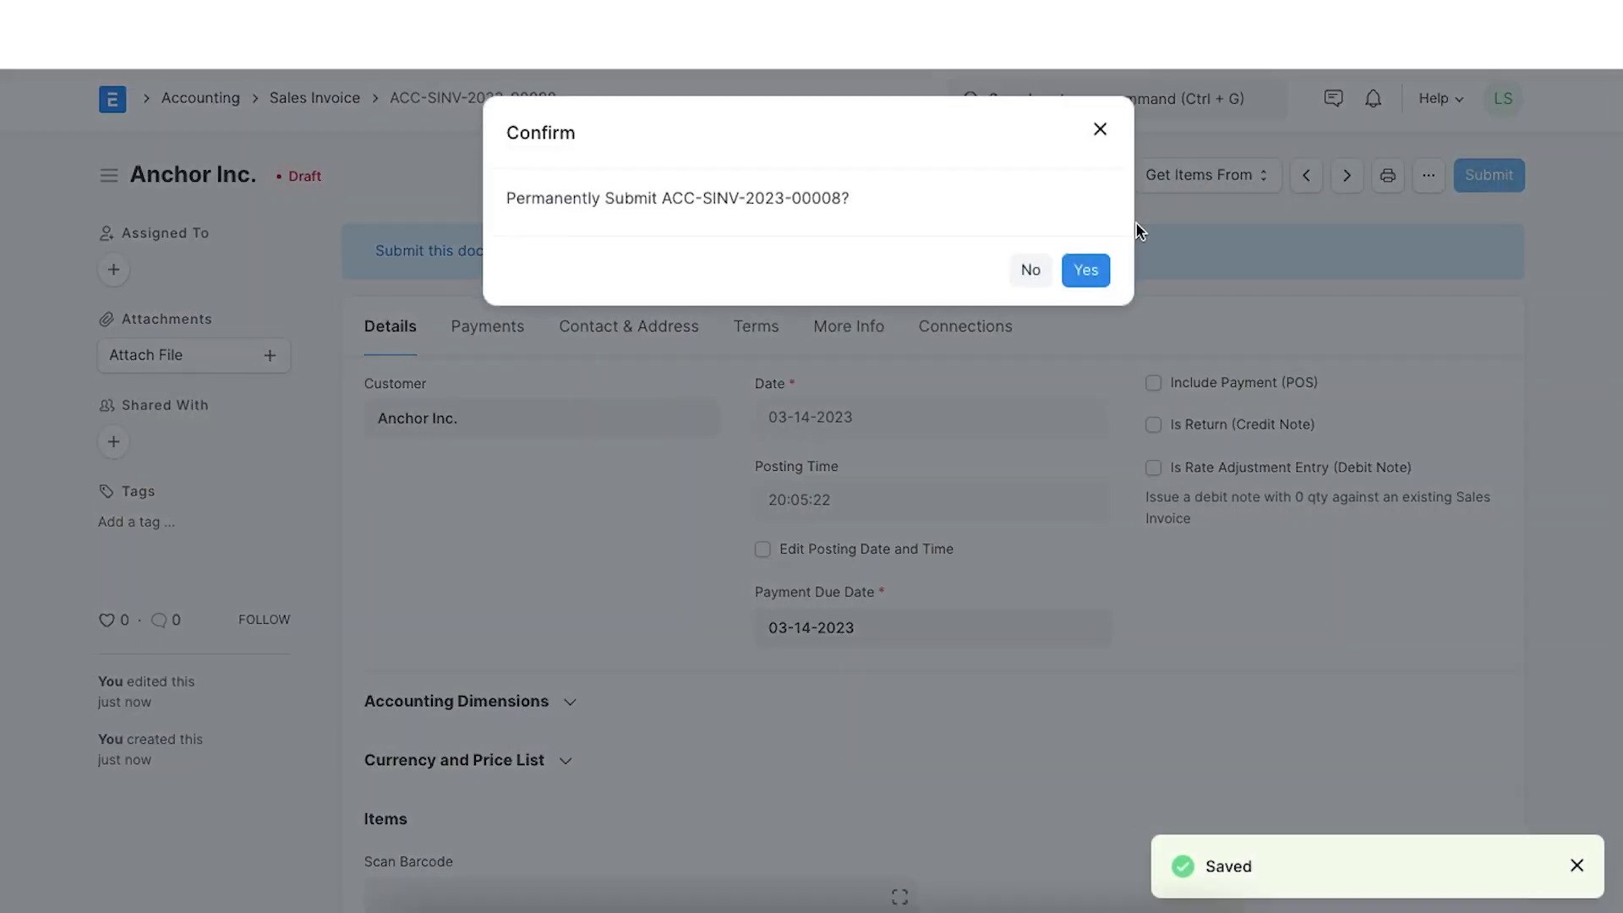
left_click(1086, 269)
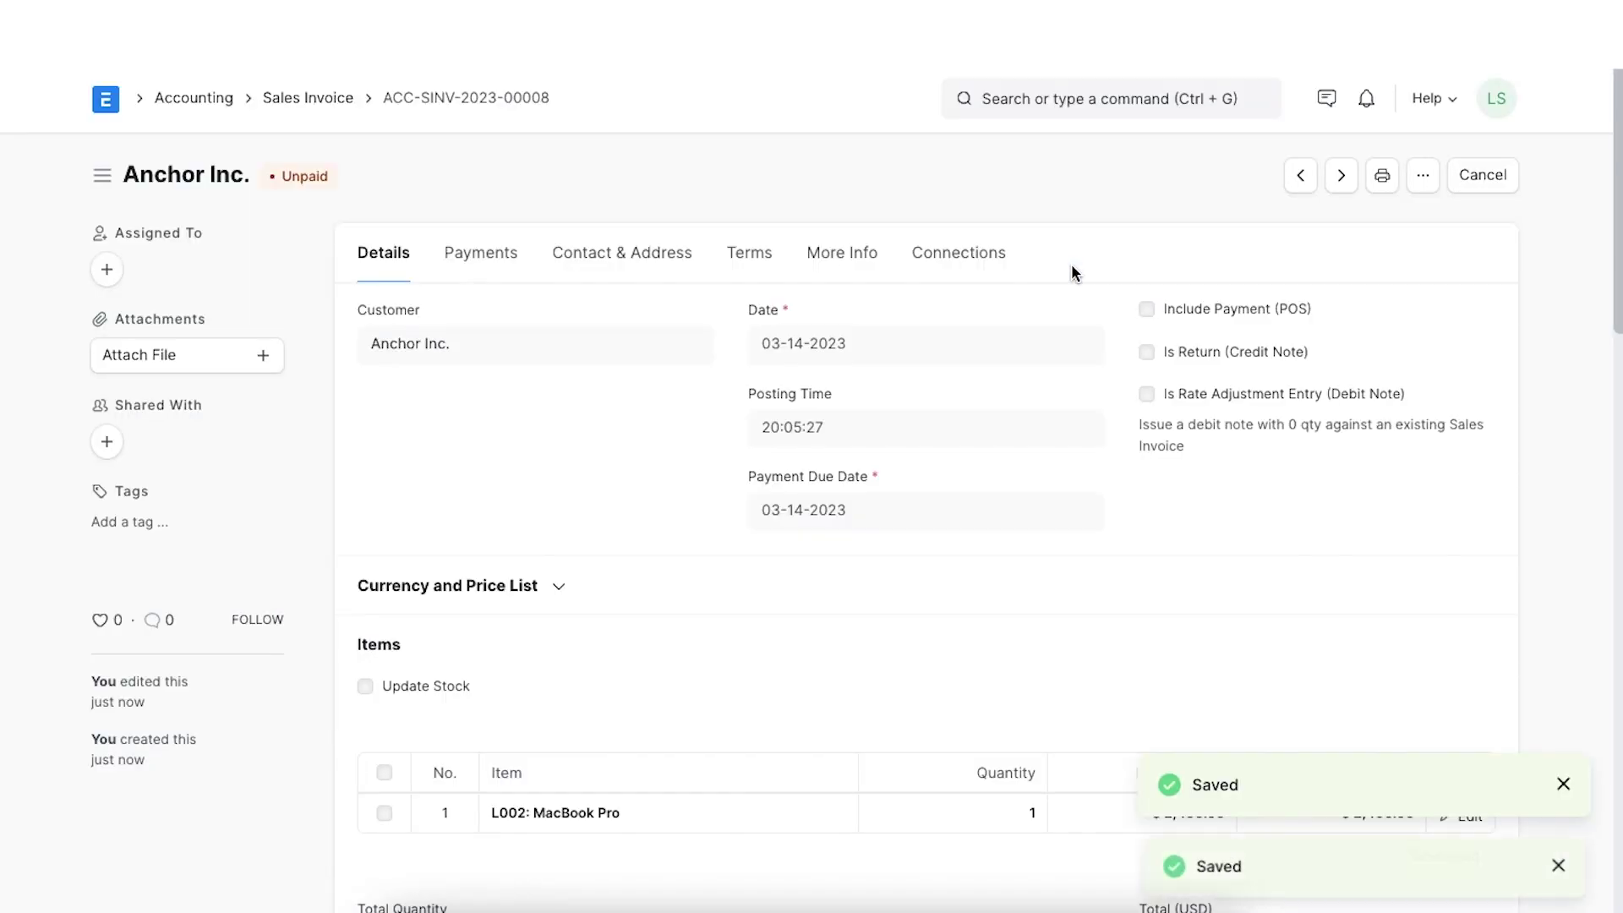